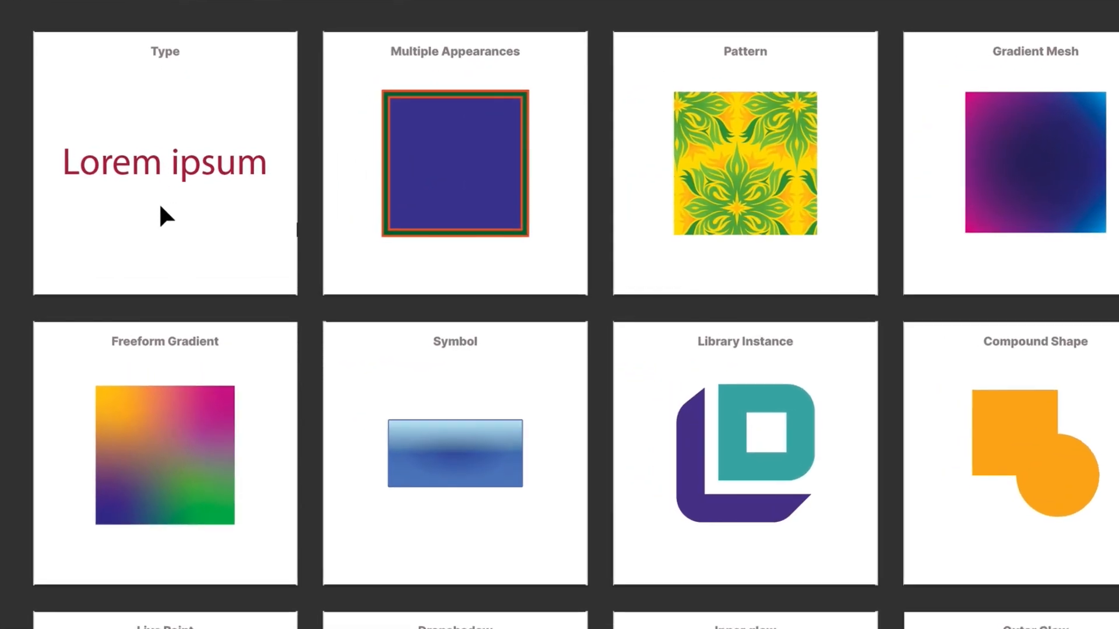
# - Try to add the colors of the live "Lorem ipsum" text to the swatch project
pyautogui.click(191, 185)
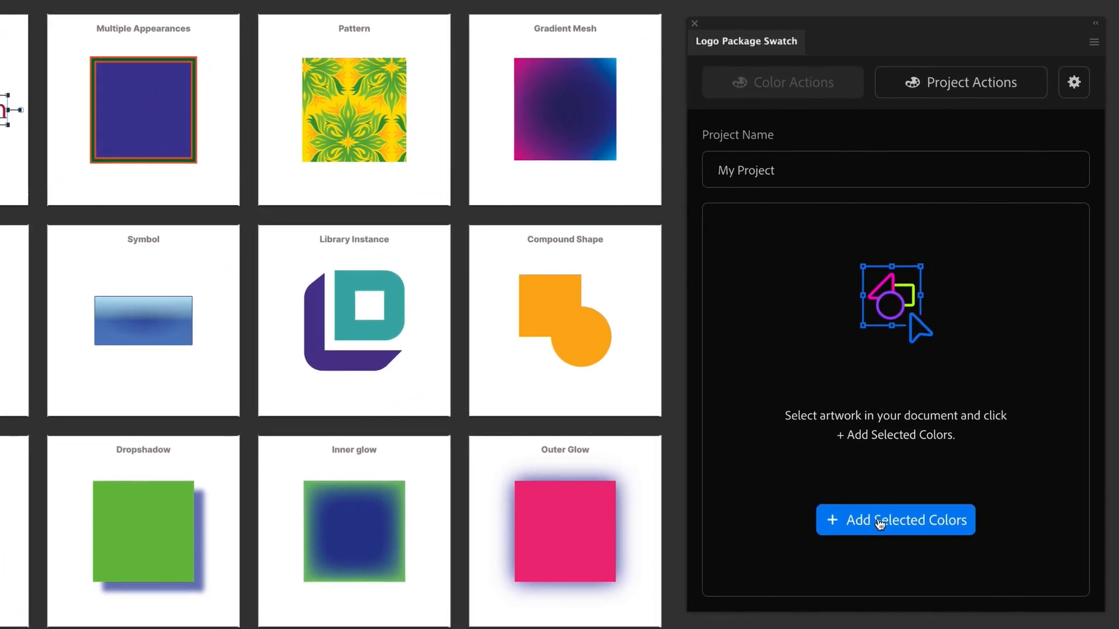
pyautogui.click(879, 521)
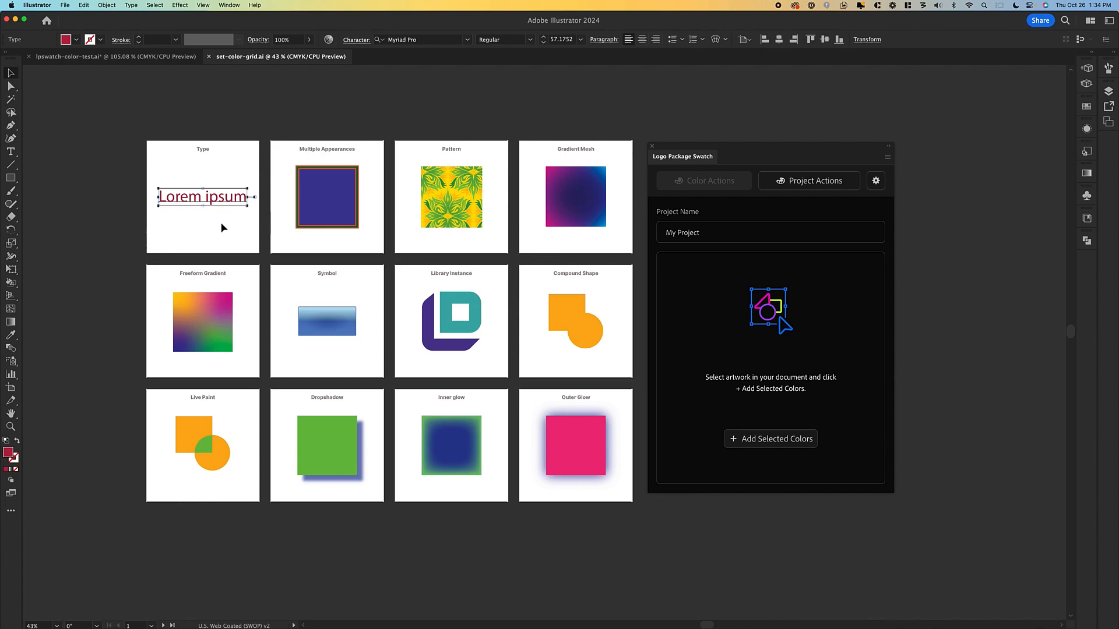
pyautogui.click(276, 156)
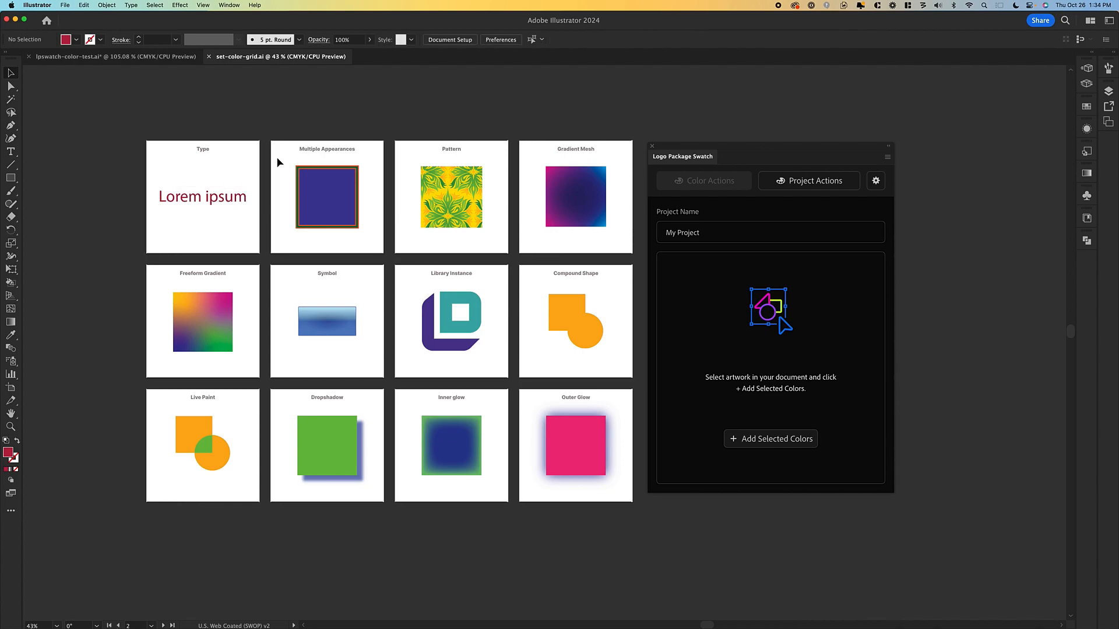
# - Show the appearance attributes of the Multiple Appearances square and try to add its colors to the swatch project
pyautogui.press('super+1')
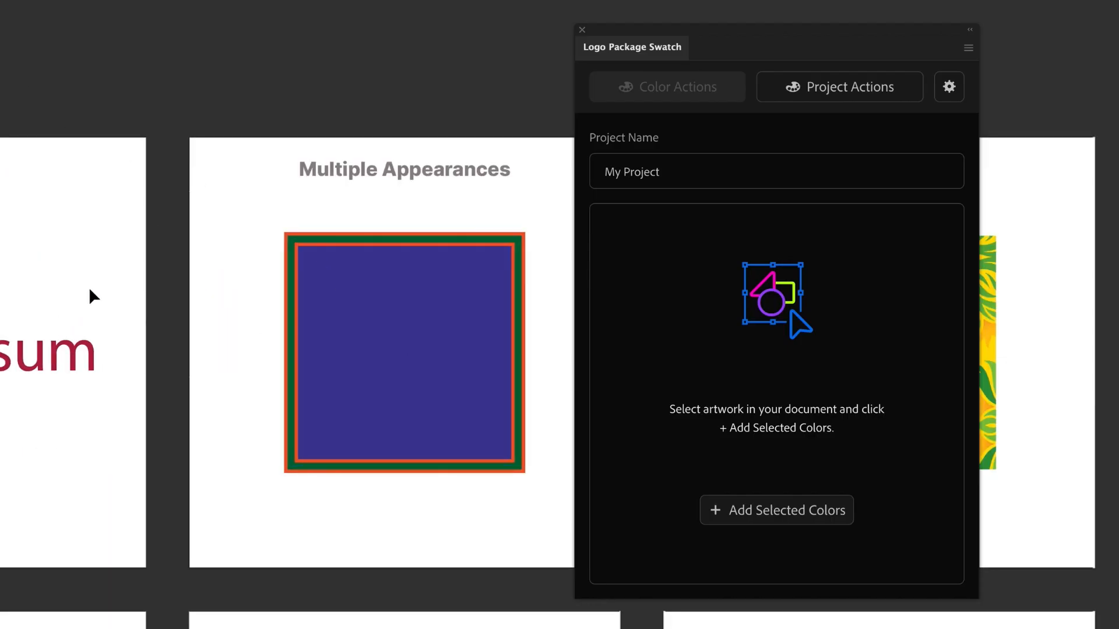
pyautogui.hscroll(5, 90, 296)
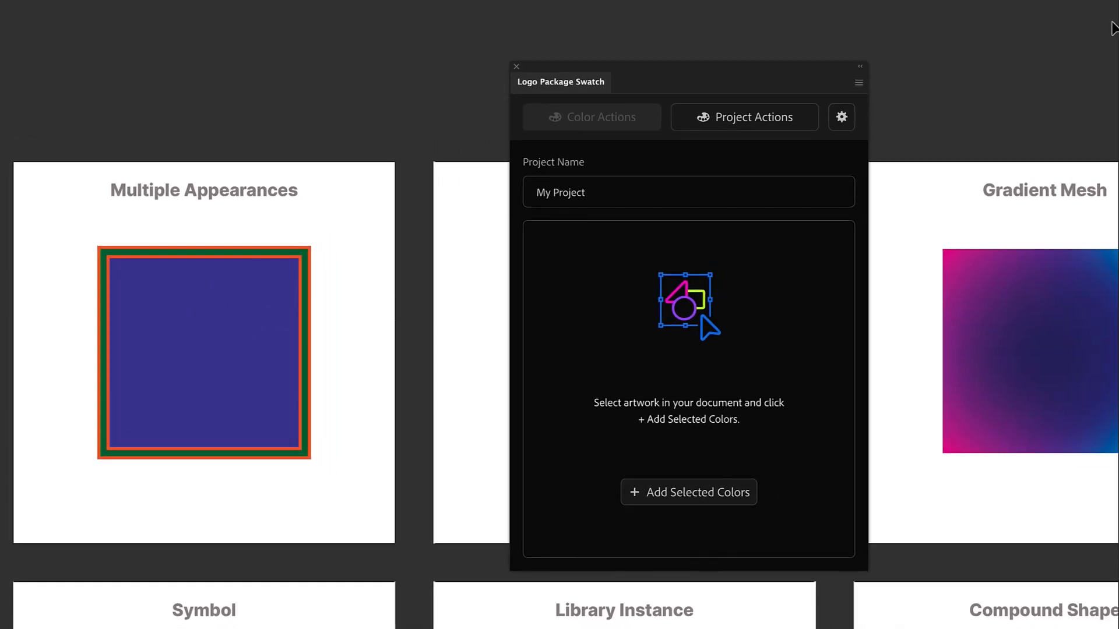
pyautogui.click(1098, 54)
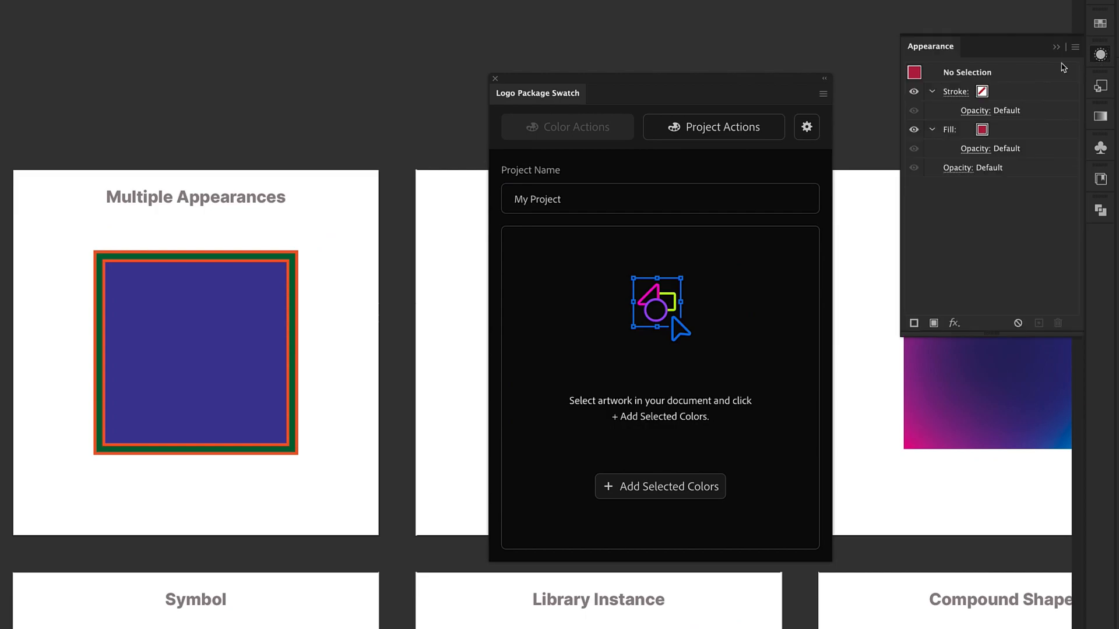
pyautogui.click(236, 326)
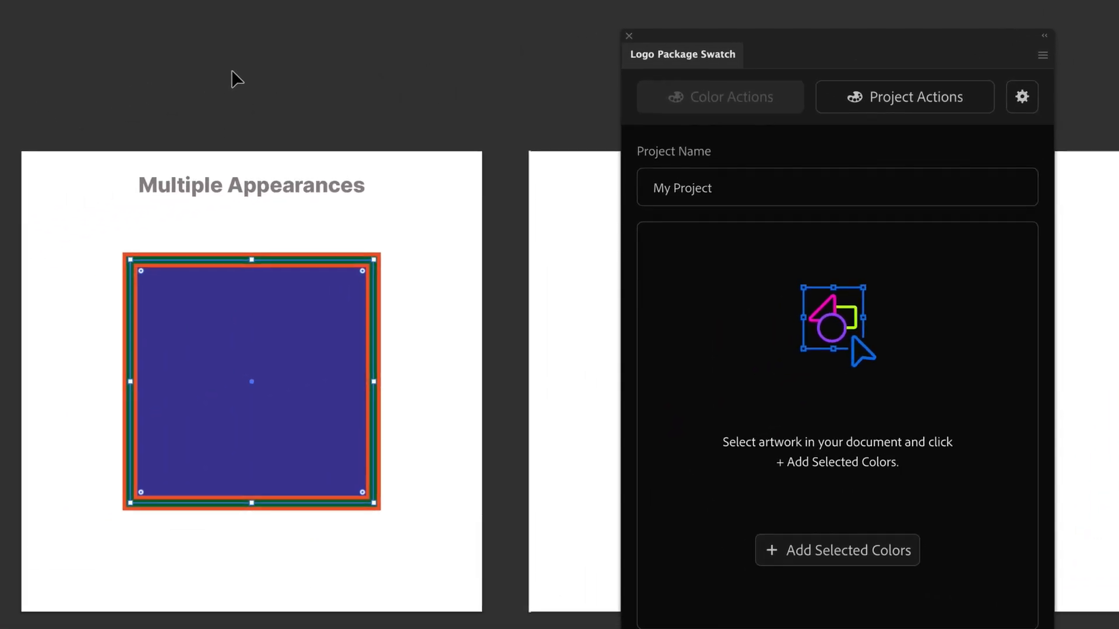
pyautogui.click(232, 71)
pyautogui.click(205, 297)
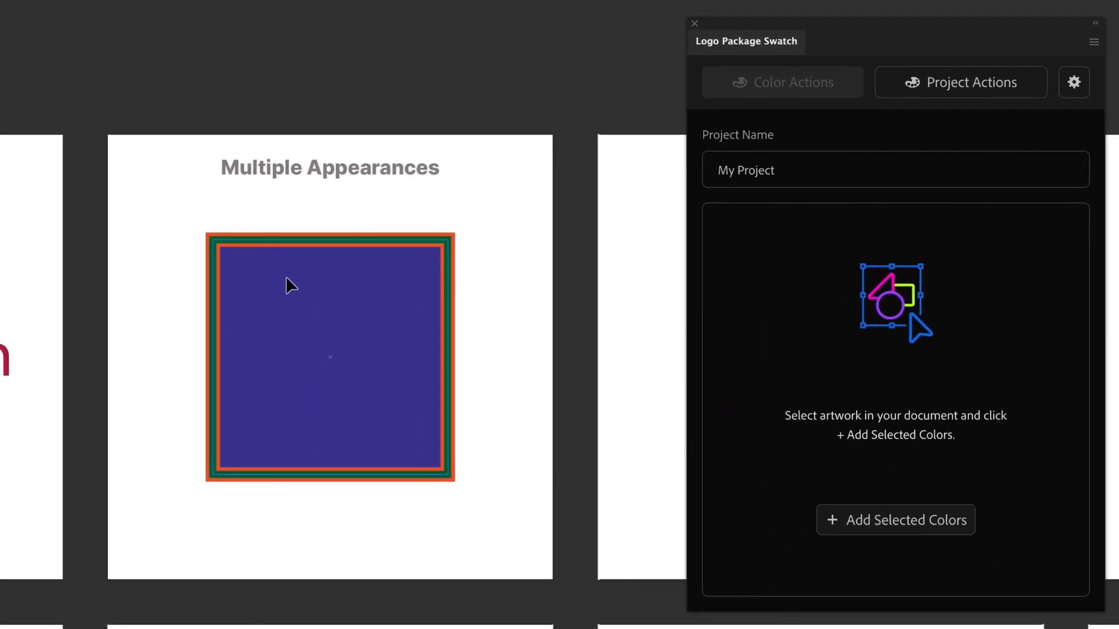
pyautogui.click(869, 530)
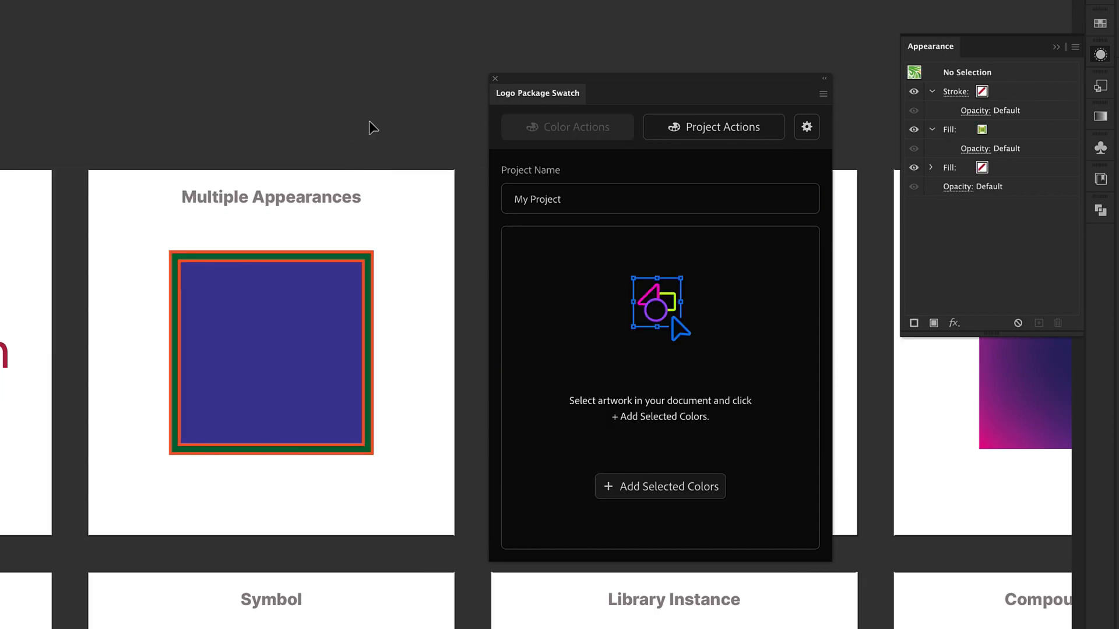
# - Select the pattern-filled square on the Pattern artboard and examine its appearance attributes
pyautogui.moveTo(414, 136); pyautogui.dragTo(4, 113)
pyautogui.click(343, 256)
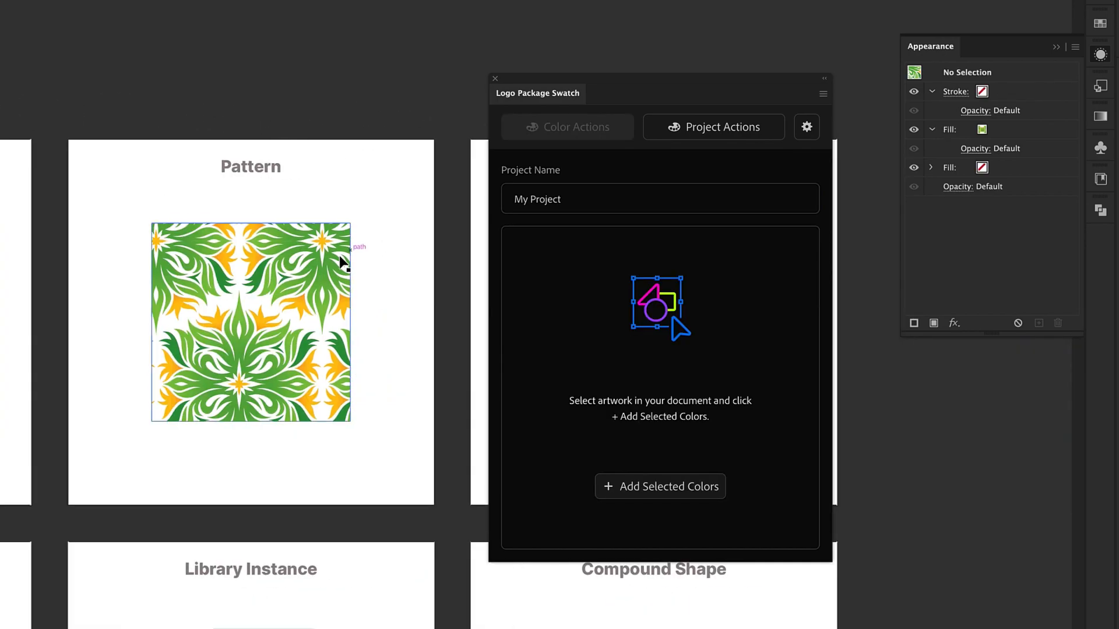
pyautogui.click(337, 273)
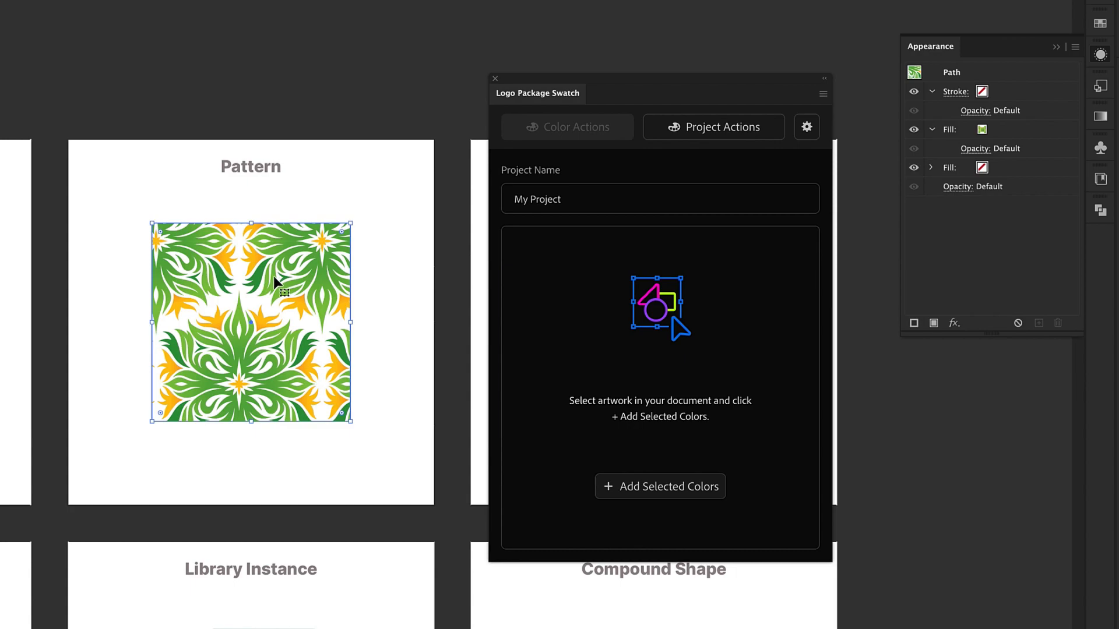
# - Inspect the fill colors of individual points in the gradient mesh: center, upper corners and upper middle
pyautogui.moveTo(402, 324); pyautogui.dragTo(55, 309)
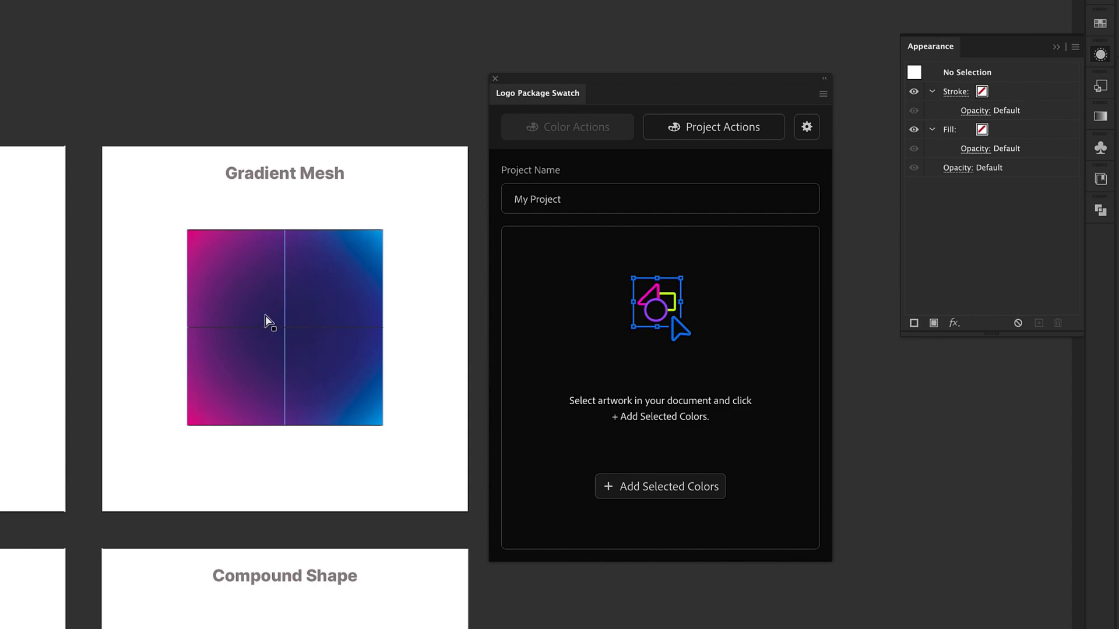
pyautogui.click(286, 328)
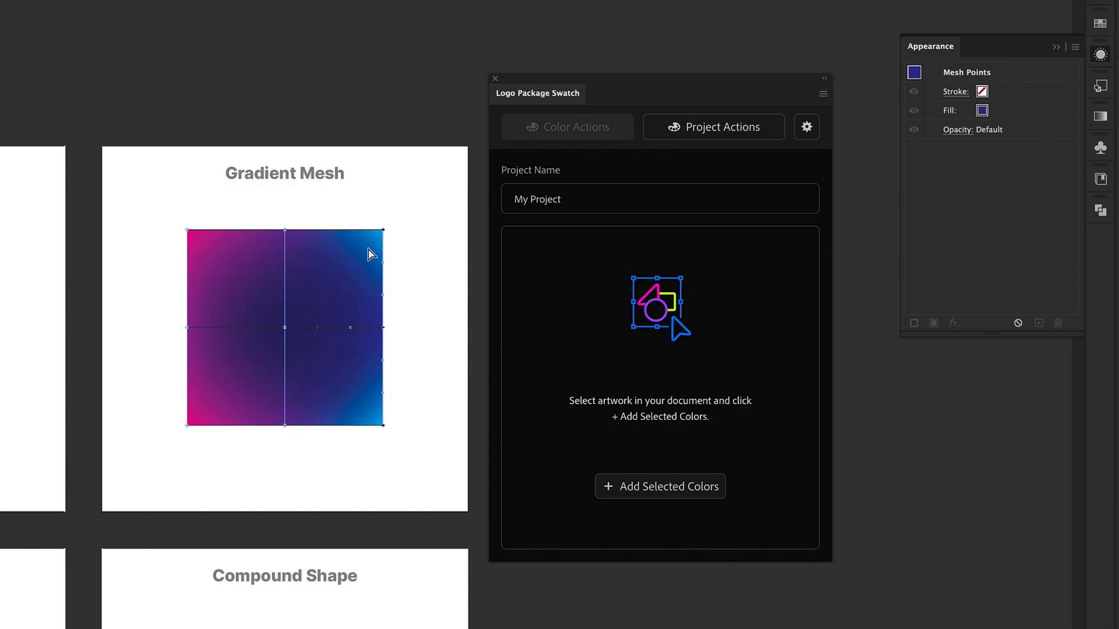
pyautogui.click(383, 231)
pyautogui.click(285, 231)
pyautogui.click(187, 230)
pyautogui.click(168, 194)
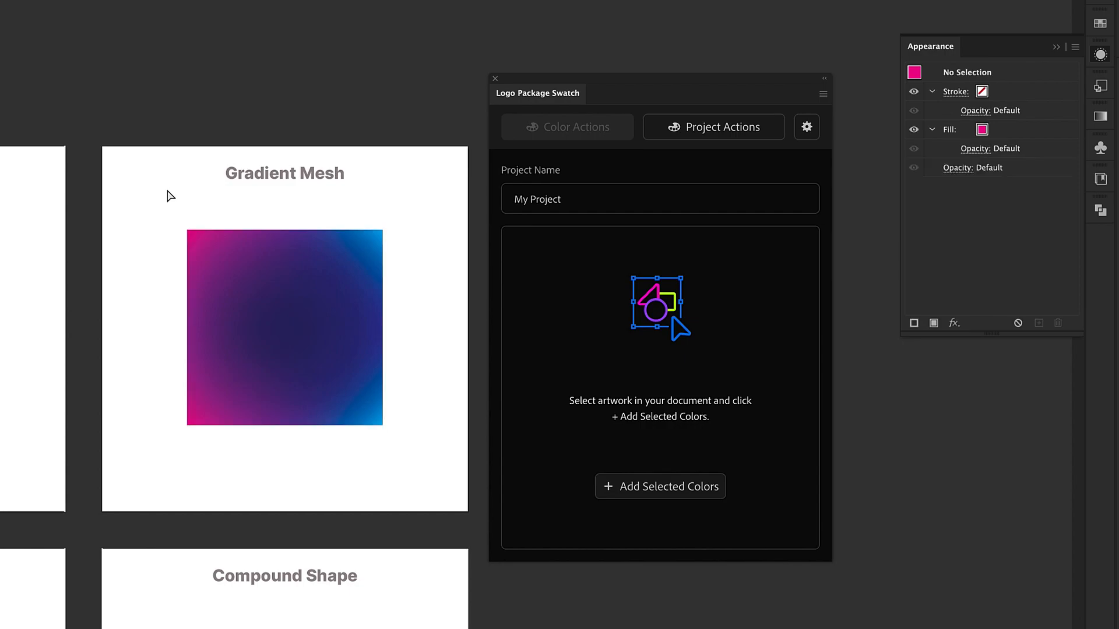
# - Try to add the colors of the whole gradient mesh object to the swatch project
pyautogui.click(270, 283)
pyautogui.click(643, 492)
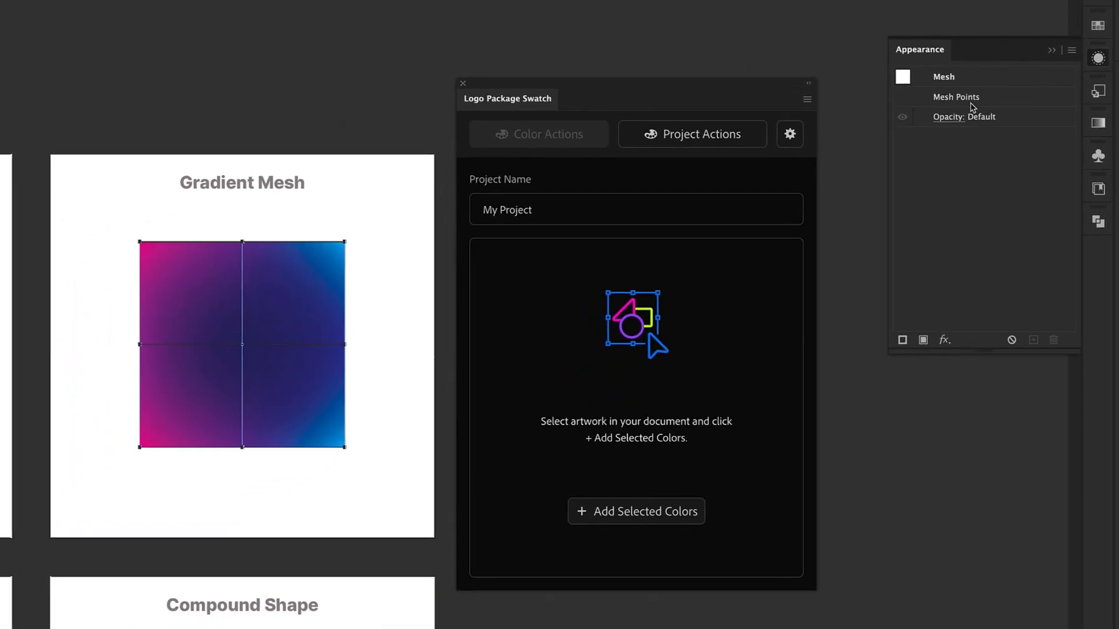
pyautogui.click(309, 119)
# - Add the colors of the Freeform Gradient square to the swatch project
pyautogui.moveTo(5, 361); pyautogui.dragTo(557, 212)
pyautogui.moveTo(113, 398); pyautogui.dragTo(442, 335)
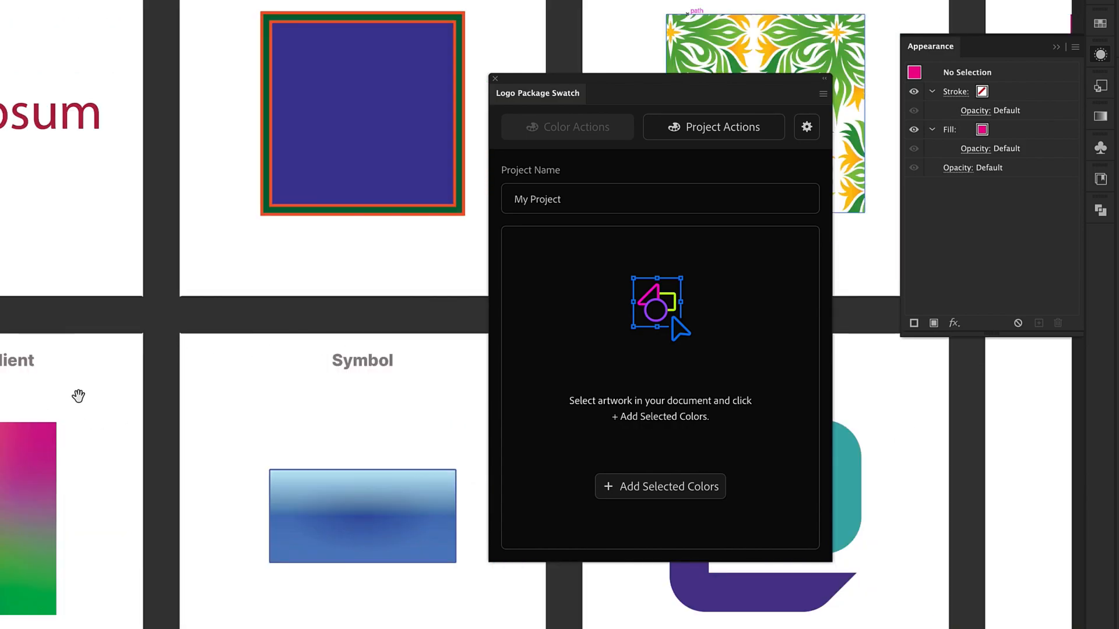
pyautogui.moveTo(93, 397)
pyautogui.mouseDown()
pyautogui.moveTo(117, 397)
pyautogui.moveTo(337, 257)
pyautogui.moveTo(407, 241)
pyautogui.moveTo(421, 223)
pyautogui.mouseUp()
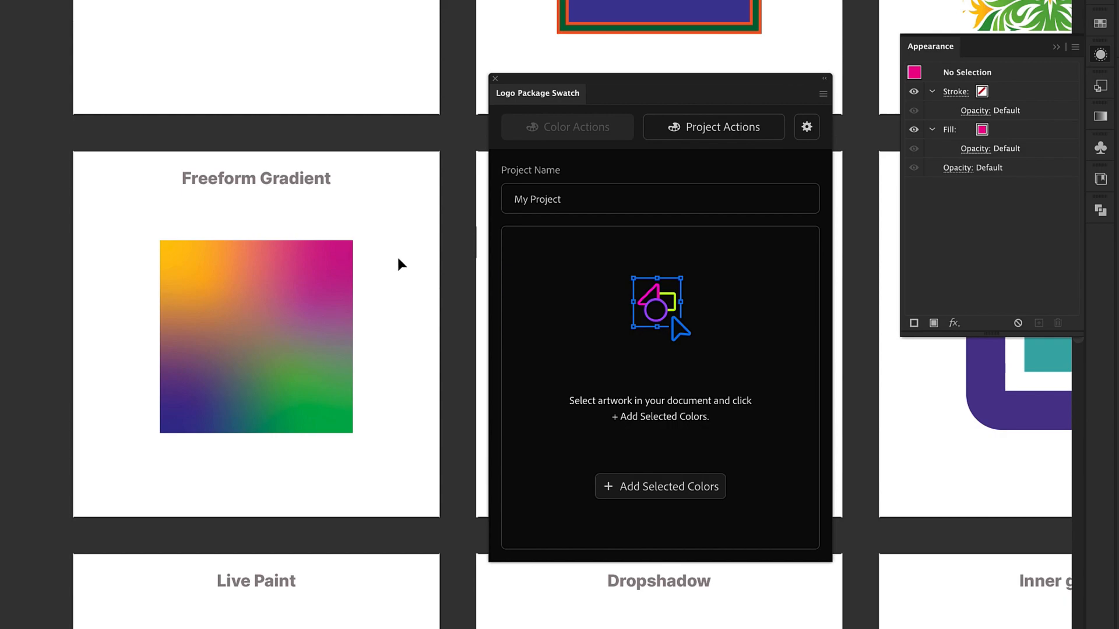
pyautogui.click(232, 337)
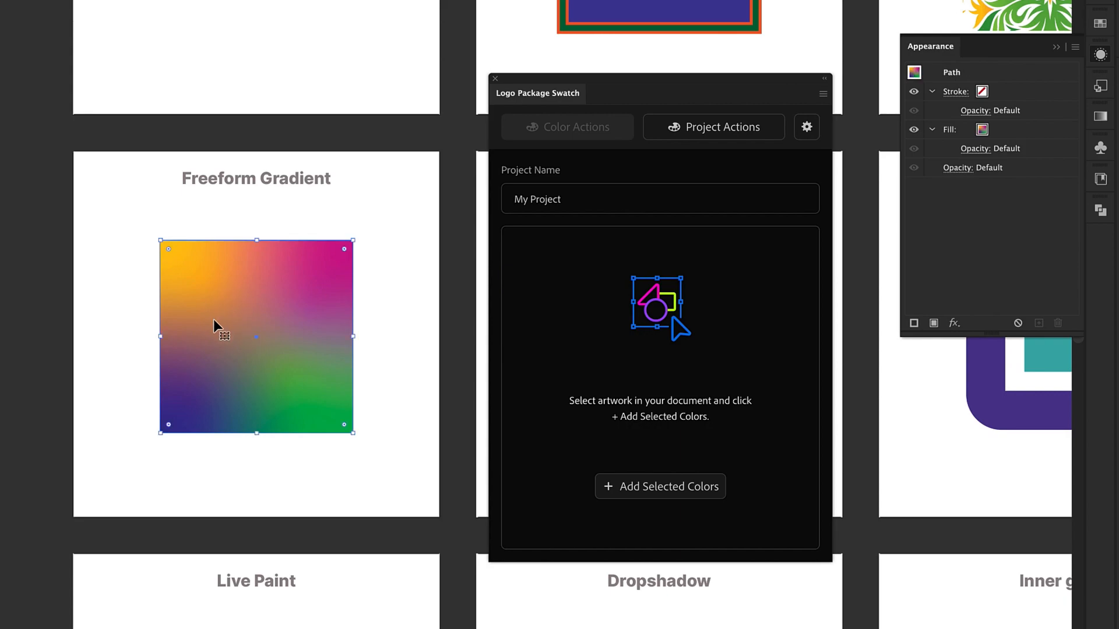
pyautogui.click(645, 487)
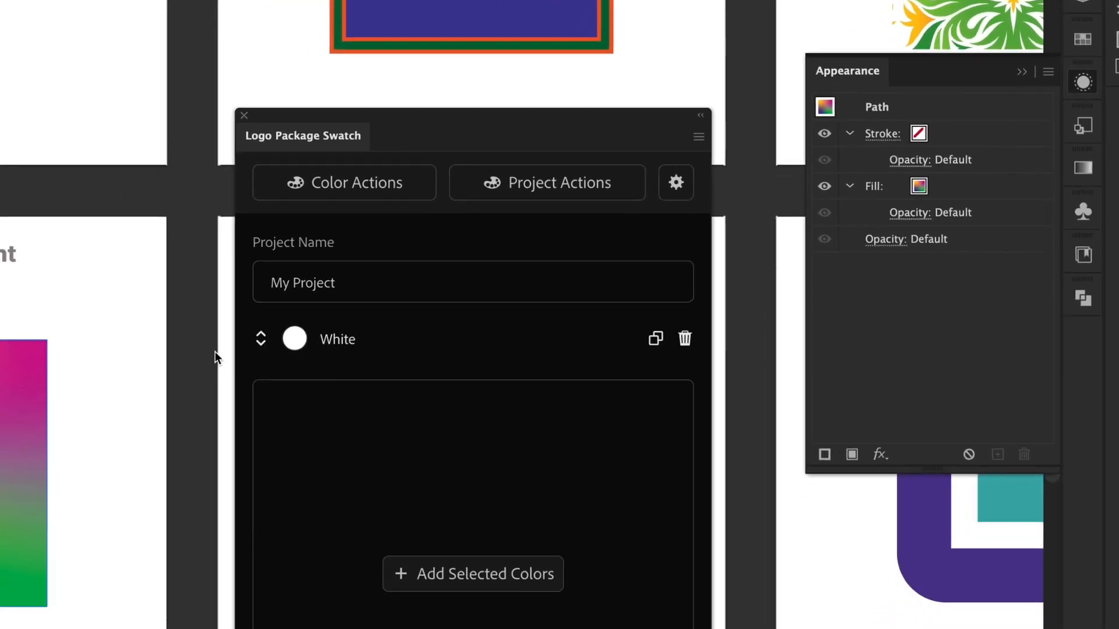
# - Select the blue symbol instance on the Symbol artboard and examine the document's symbols
pyautogui.moveTo(204, 353); pyautogui.dragTo(25, 246)
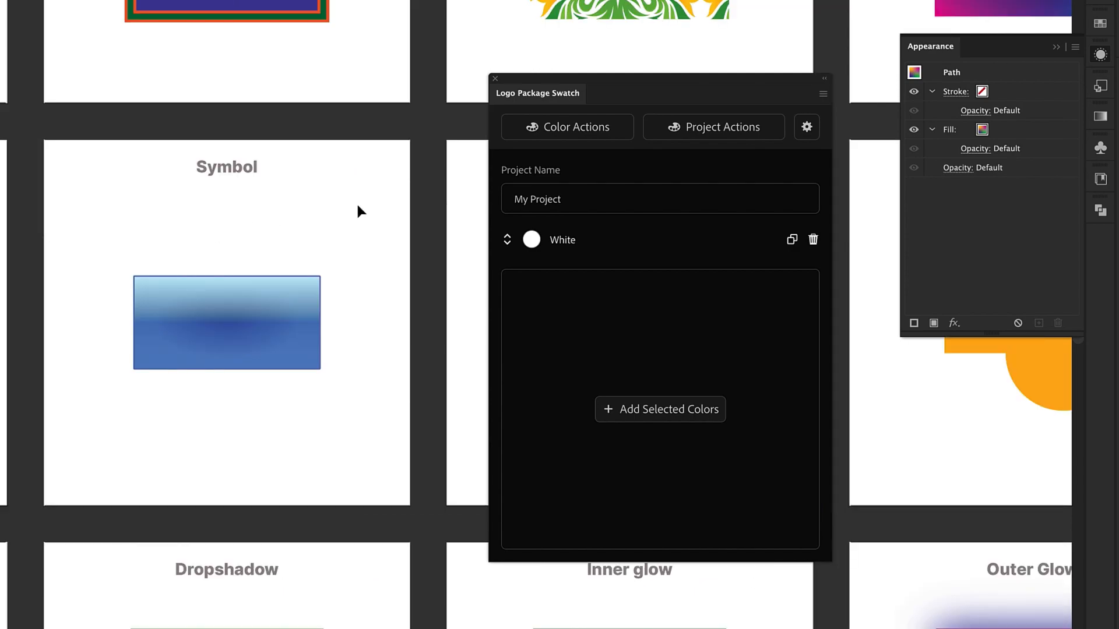
pyautogui.click(309, 286)
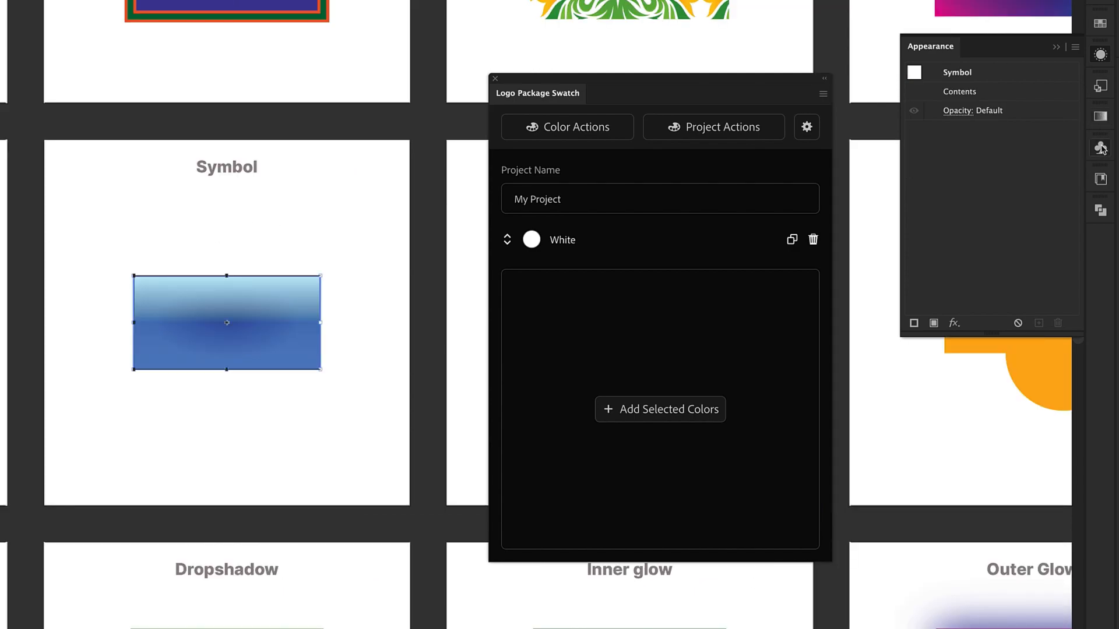
pyautogui.click(1100, 148)
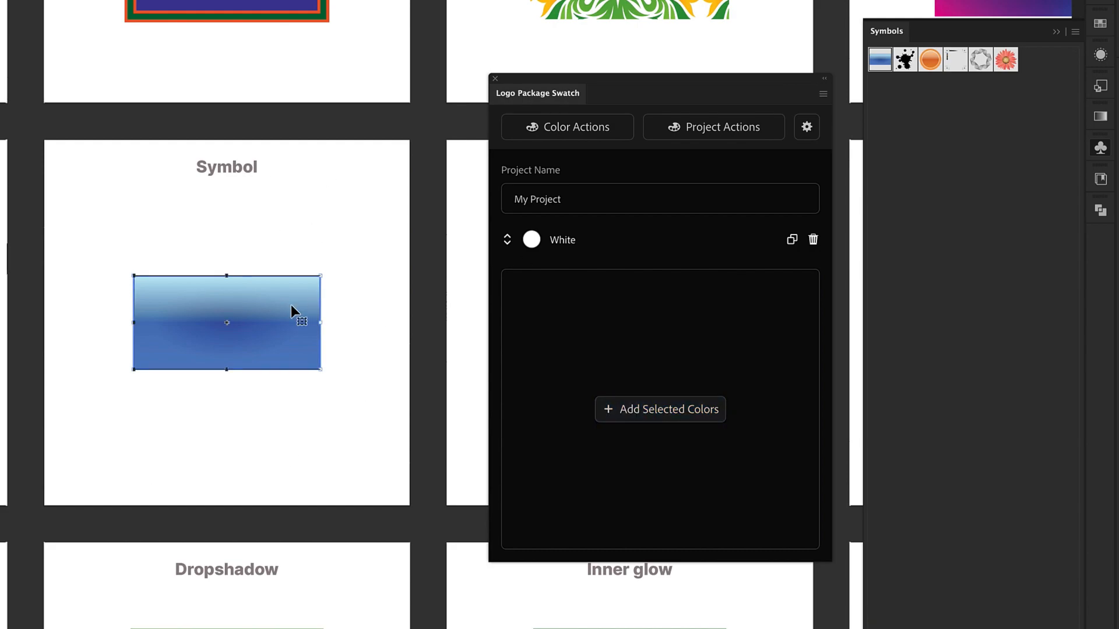
# - Locate the Library Instance logo's source artwork in the library and try to add the logo's colors to the swatch project
pyautogui.moveTo(383, 323); pyautogui.dragTo(1, 282)
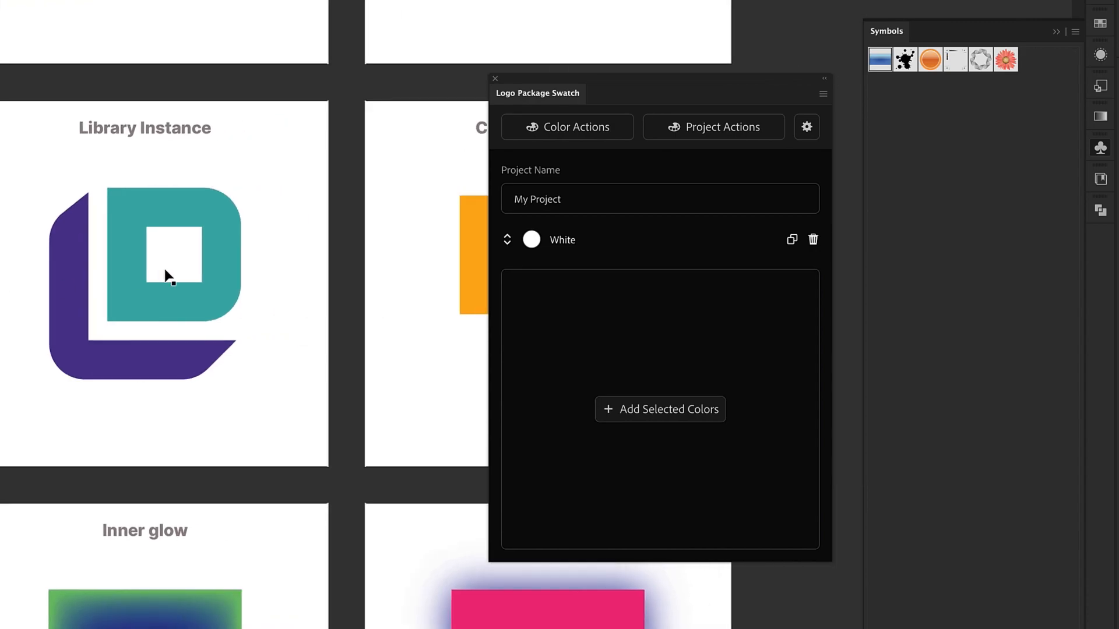
pyautogui.click(173, 223)
pyautogui.click(1099, 182)
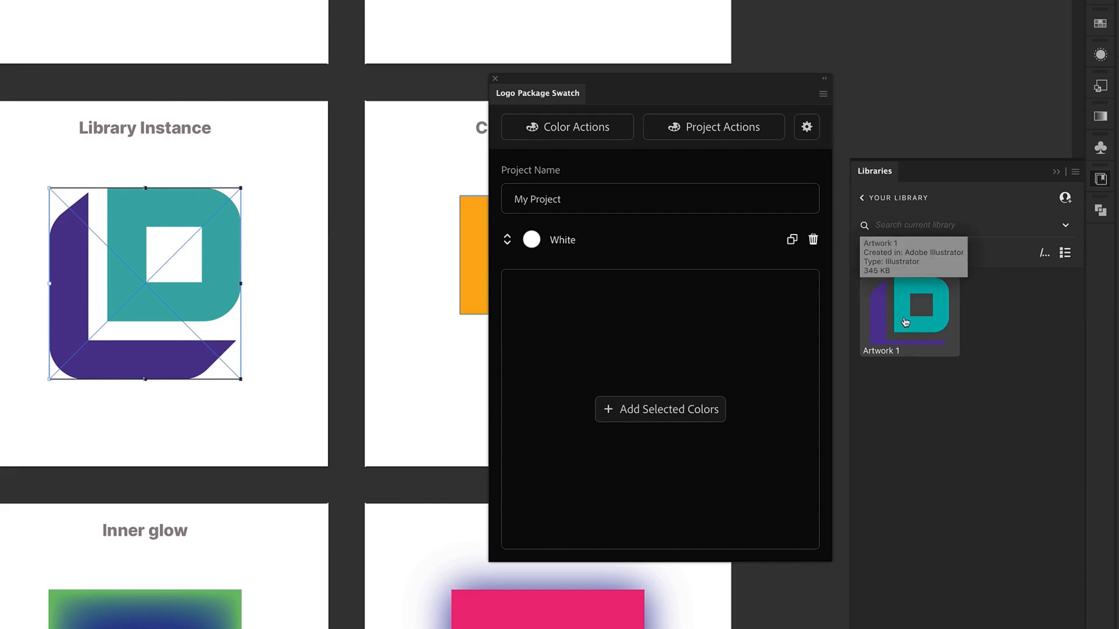
pyautogui.moveTo(905, 322); pyautogui.dragTo(167, 250)
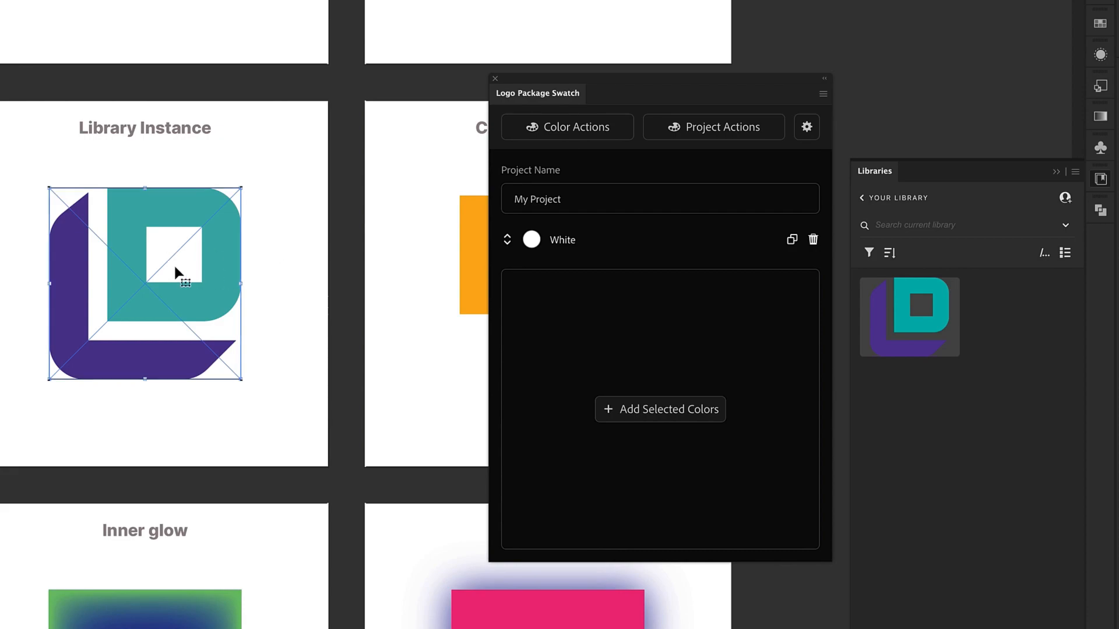
pyautogui.click(637, 411)
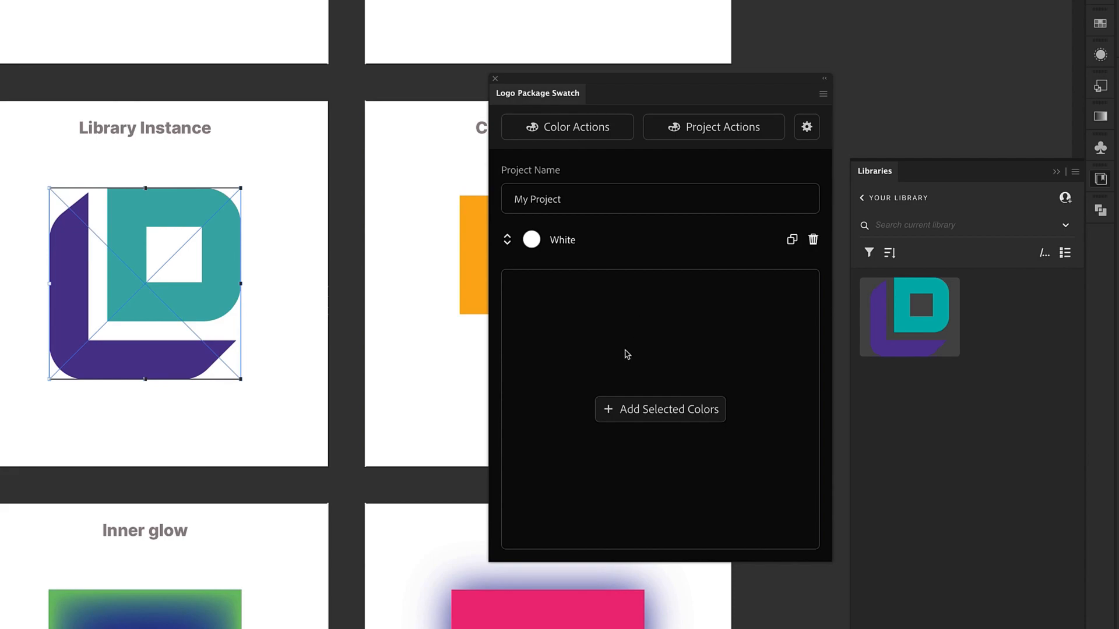
# - Make a compound shape from the orange square and circle on the Compound Shape artboard
pyautogui.moveTo(412, 330); pyautogui.dragTo(60, 318)
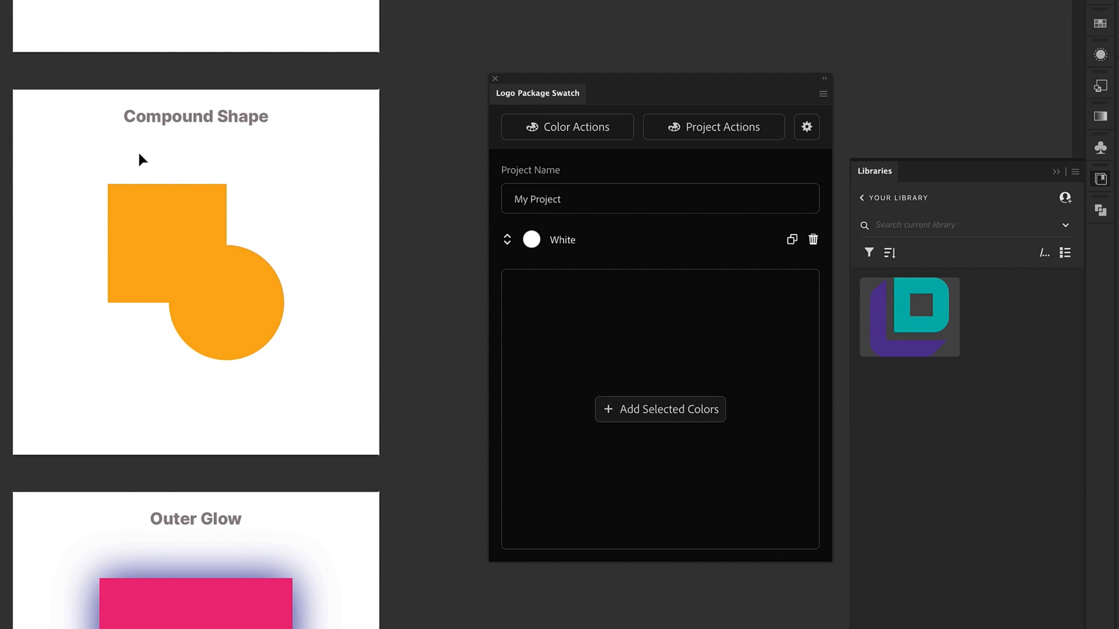
pyautogui.click(164, 220)
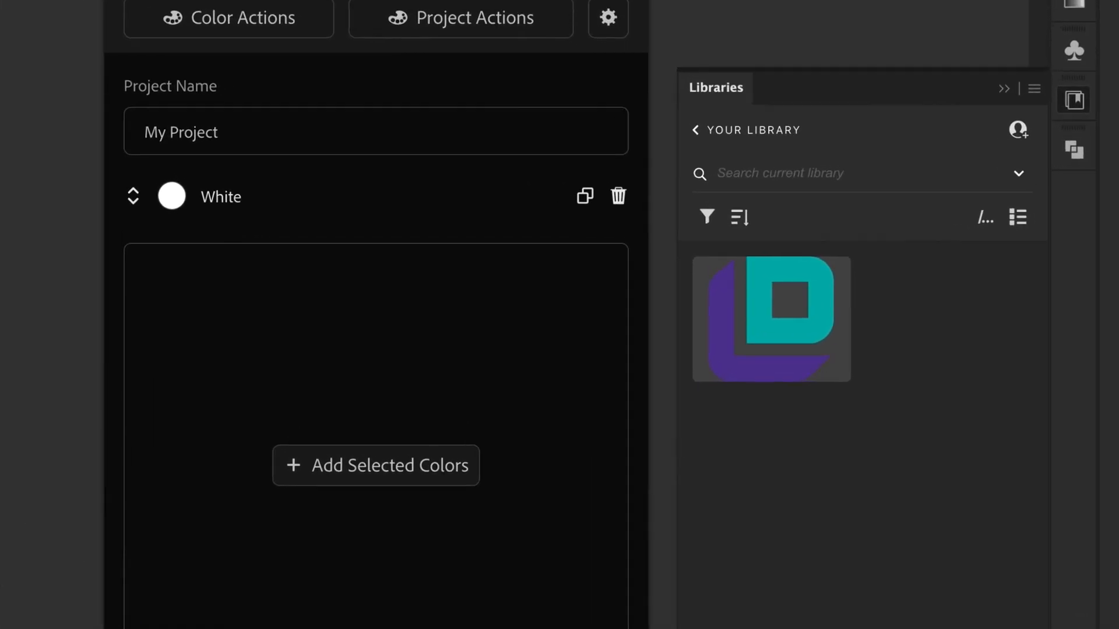
pyautogui.click(1100, 210)
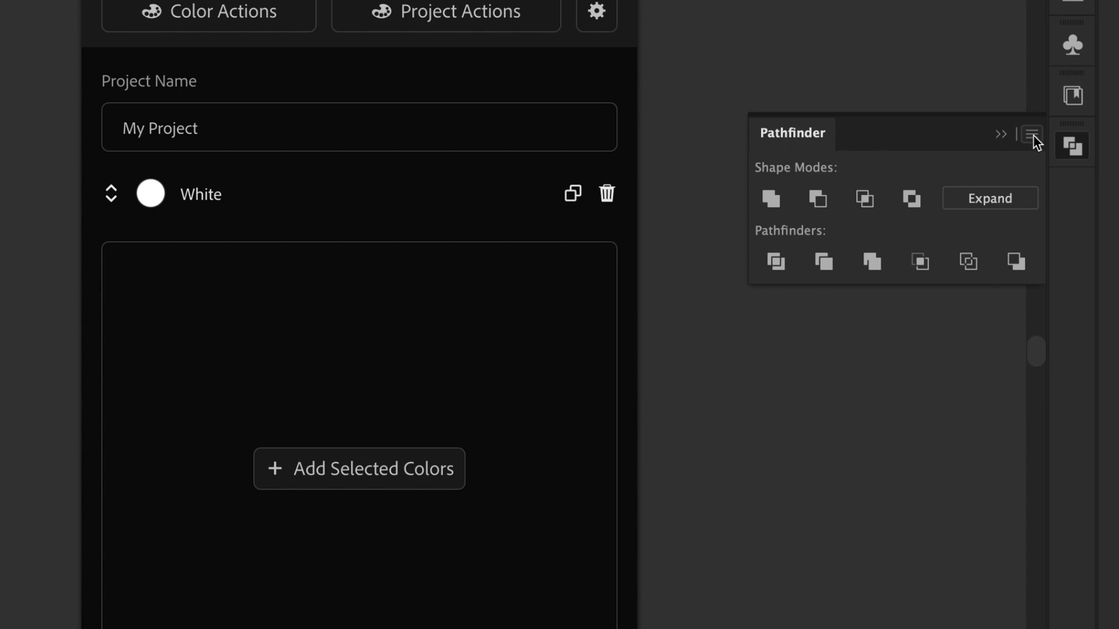
pyautogui.click(1033, 139)
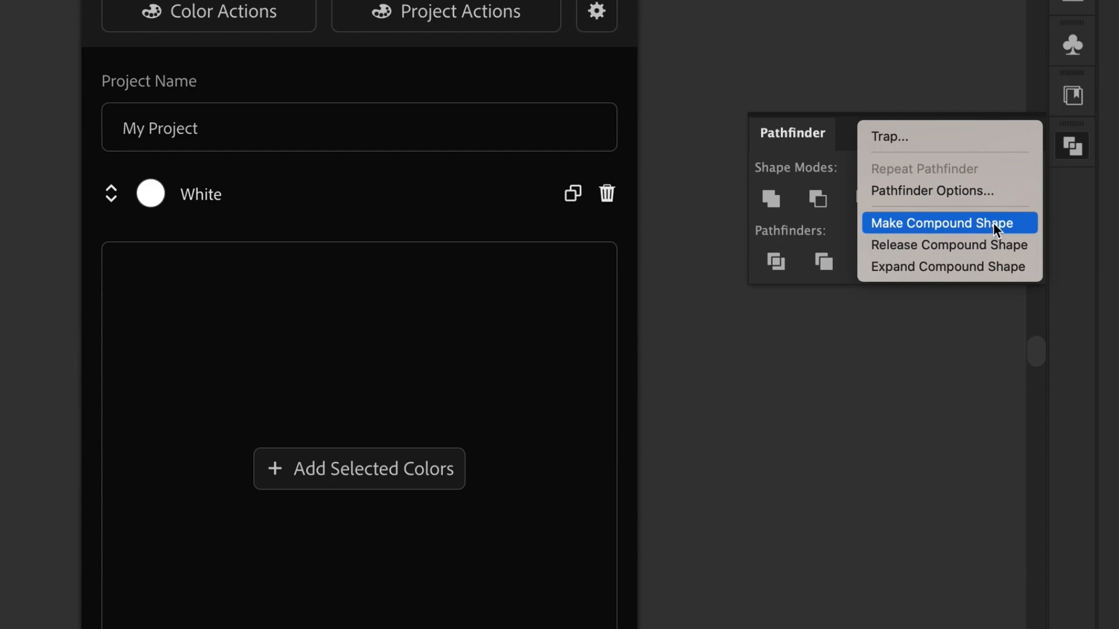
pyautogui.click(970, 225)
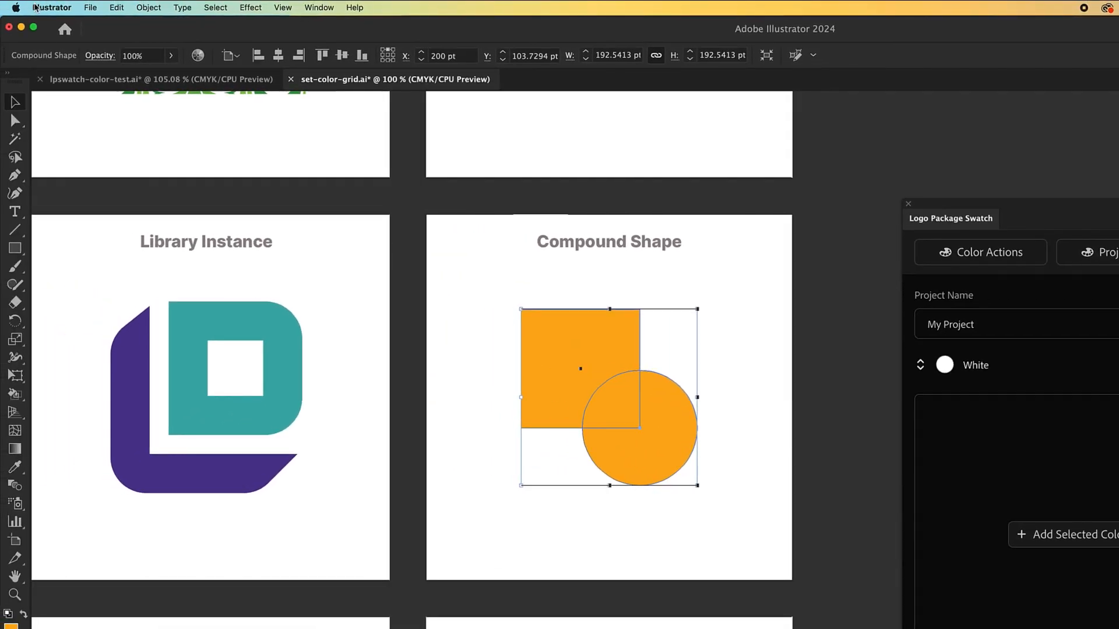
# - Compare the Compound Path Make command with the Pathfinder's Make Compound Shape command without applying either
pyautogui.click(147, 8)
pyautogui.moveTo(233, 507)
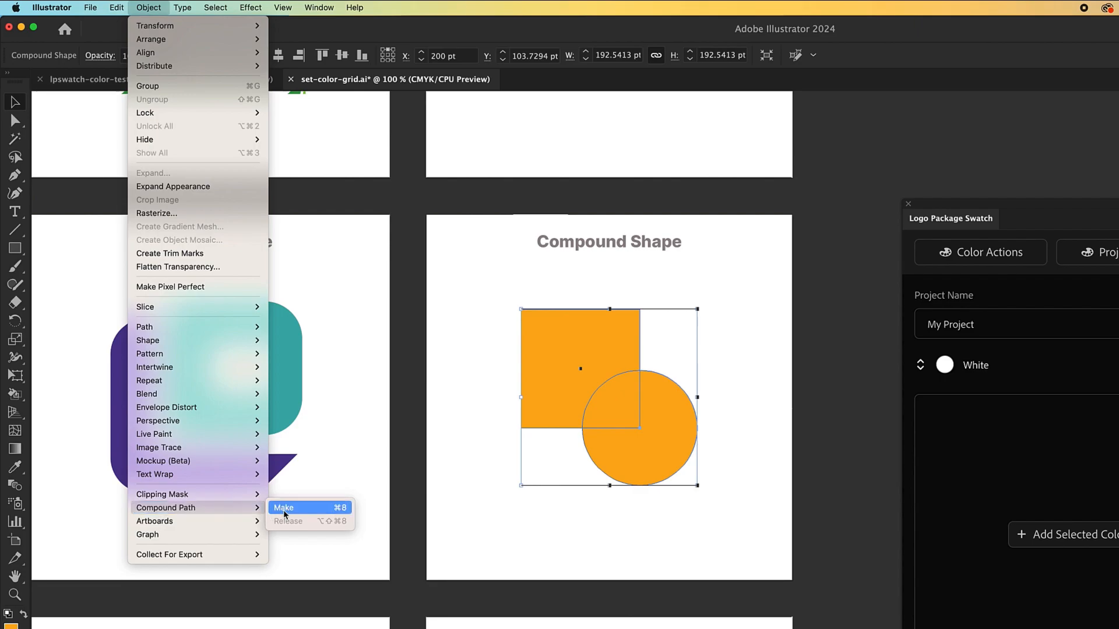
pyautogui.click(450, 468)
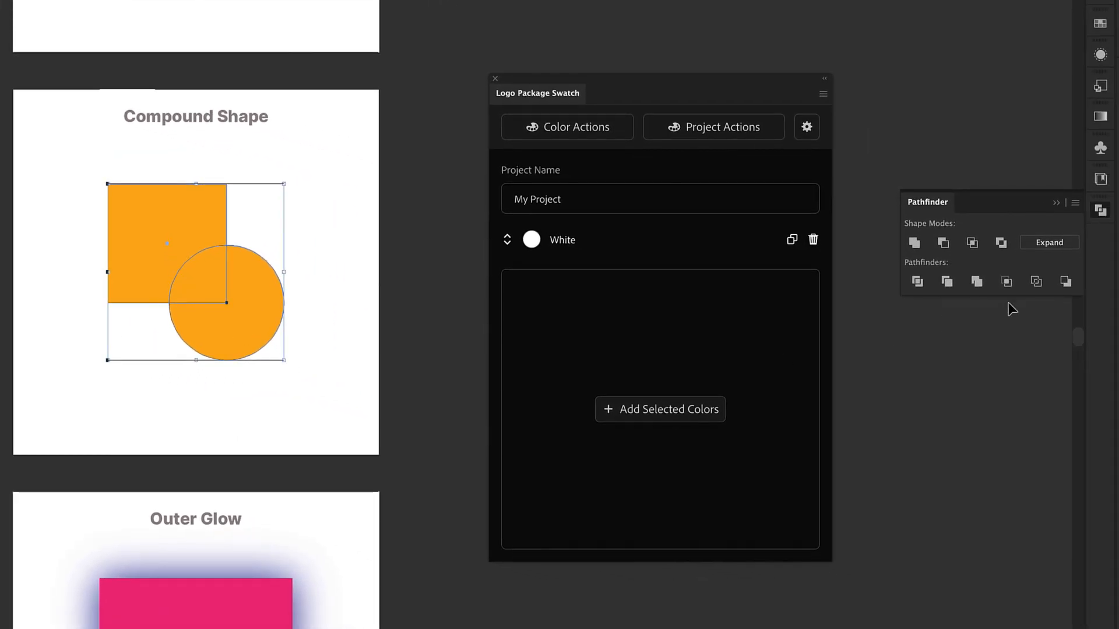
pyautogui.click(1075, 202)
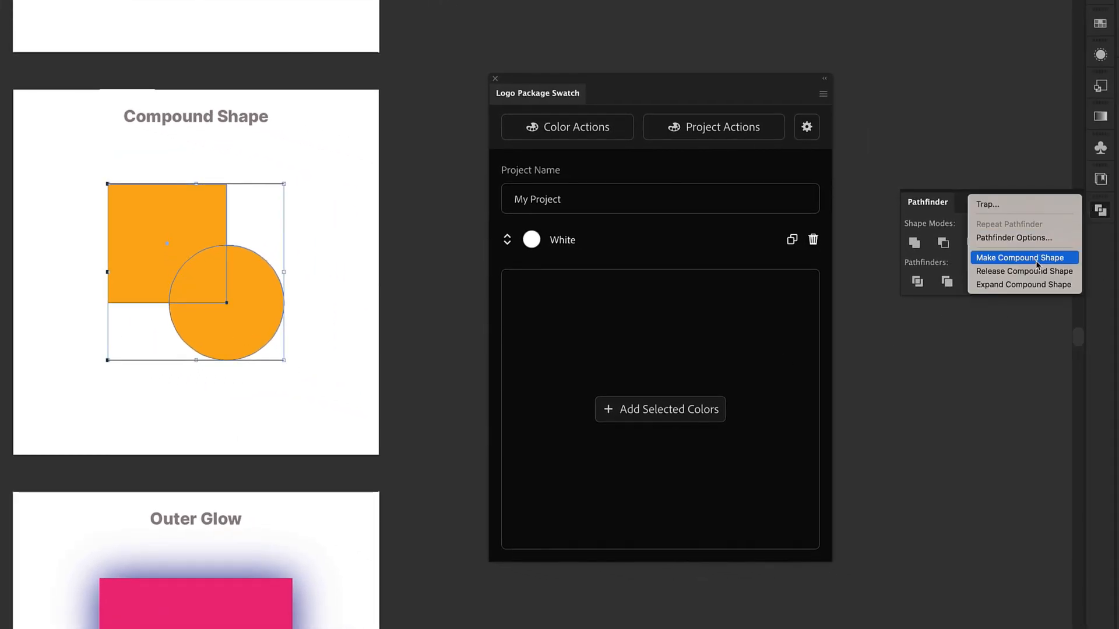
pyautogui.click(342, 173)
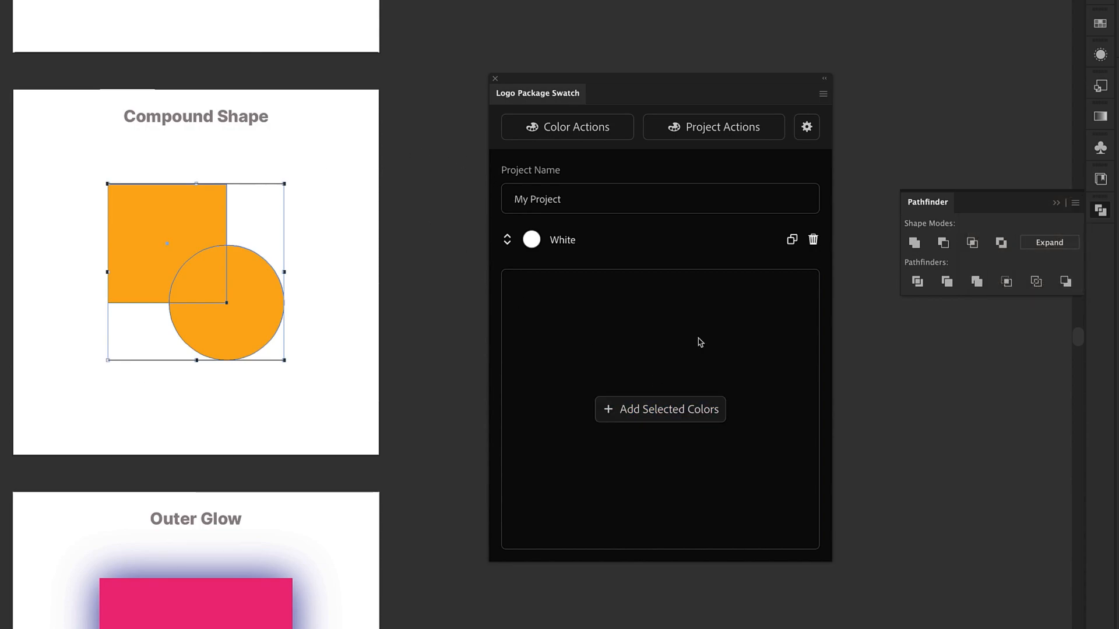
# - Try to add the colors of the Live Paint square and circle to the swatch project, and examine the artwork's appearance attributes
pyautogui.click(424, 339)
pyautogui.moveTo(276, 349)
pyautogui.mouseDown()
pyautogui.moveTo(626, 290)
pyautogui.moveTo(874, 227)
pyautogui.mouseUp()
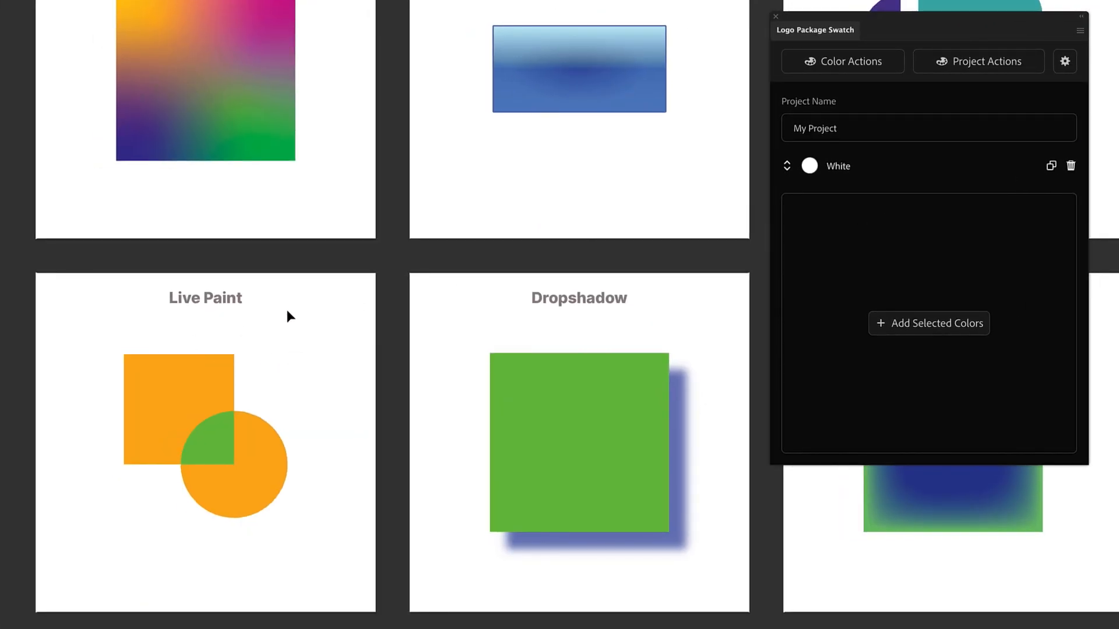
pyautogui.click(288, 285)
pyautogui.moveTo(106, 335); pyautogui.dragTo(318, 561)
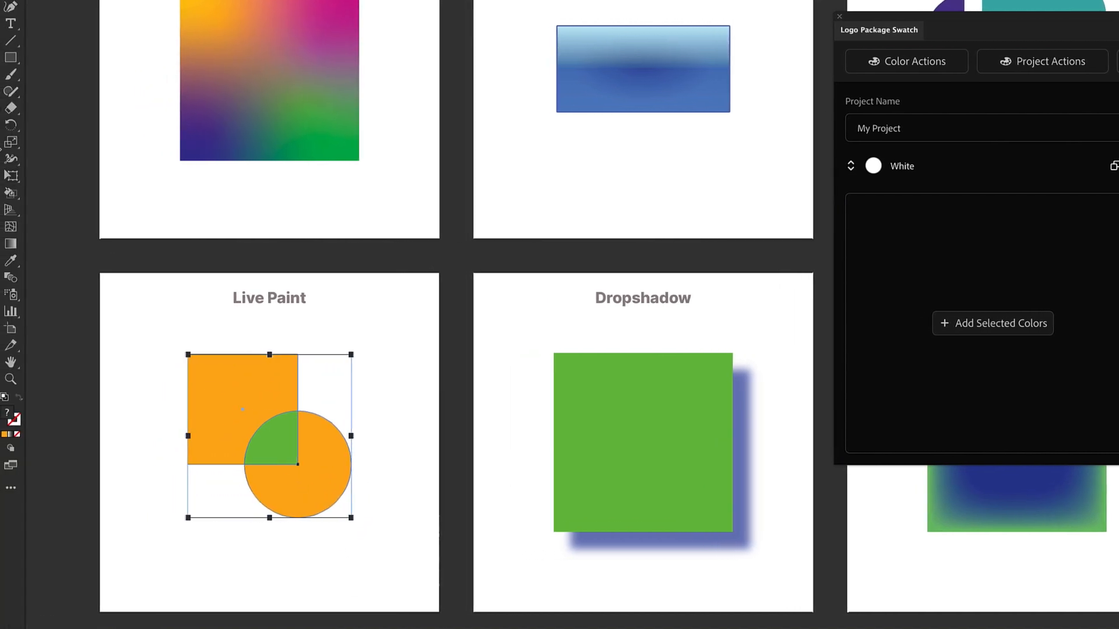
pyautogui.click(15, 197)
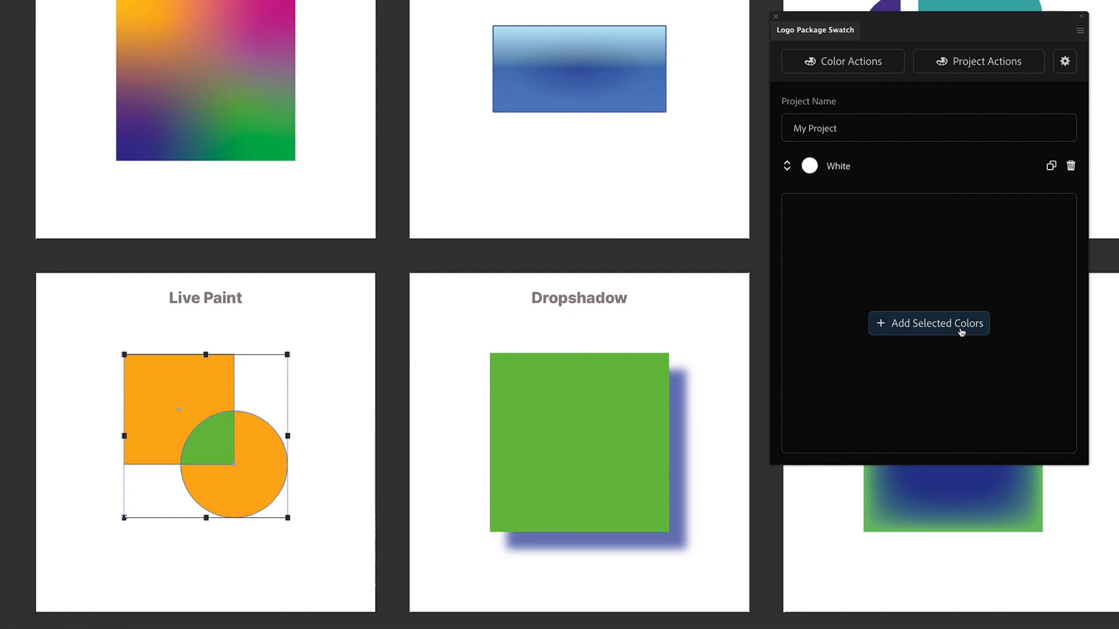
pyautogui.click(926, 328)
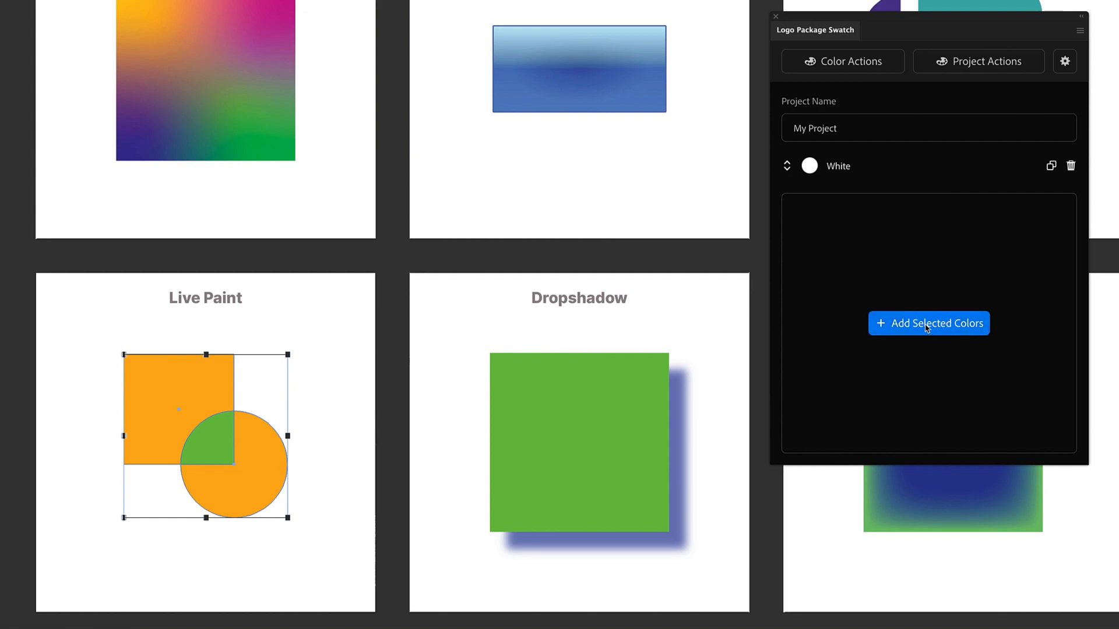
pyautogui.click(925, 324)
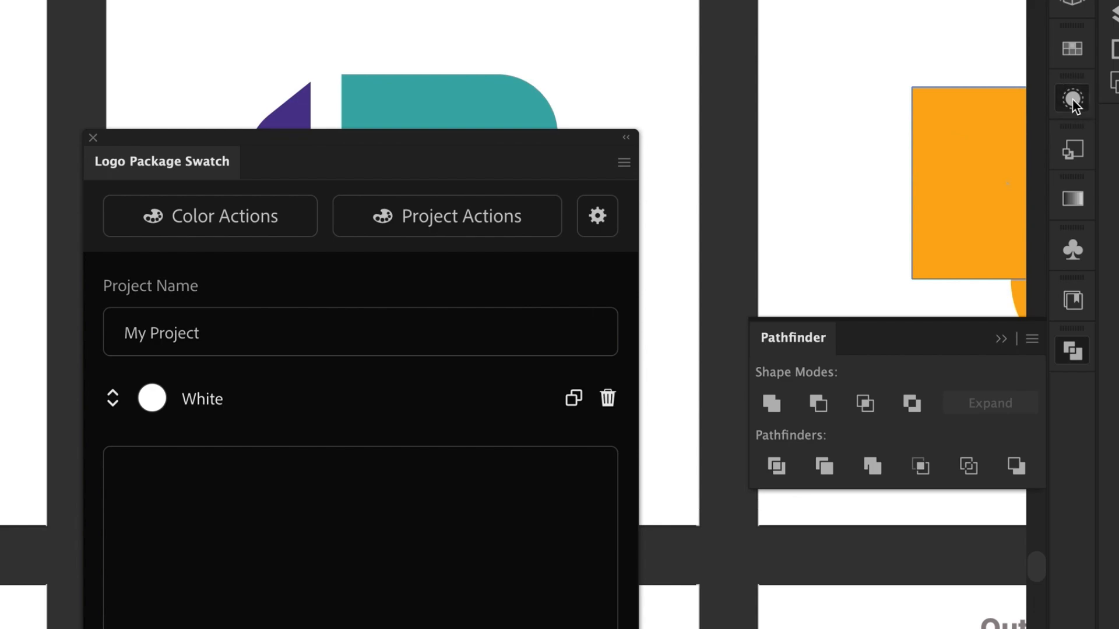
pyautogui.click(1073, 101)
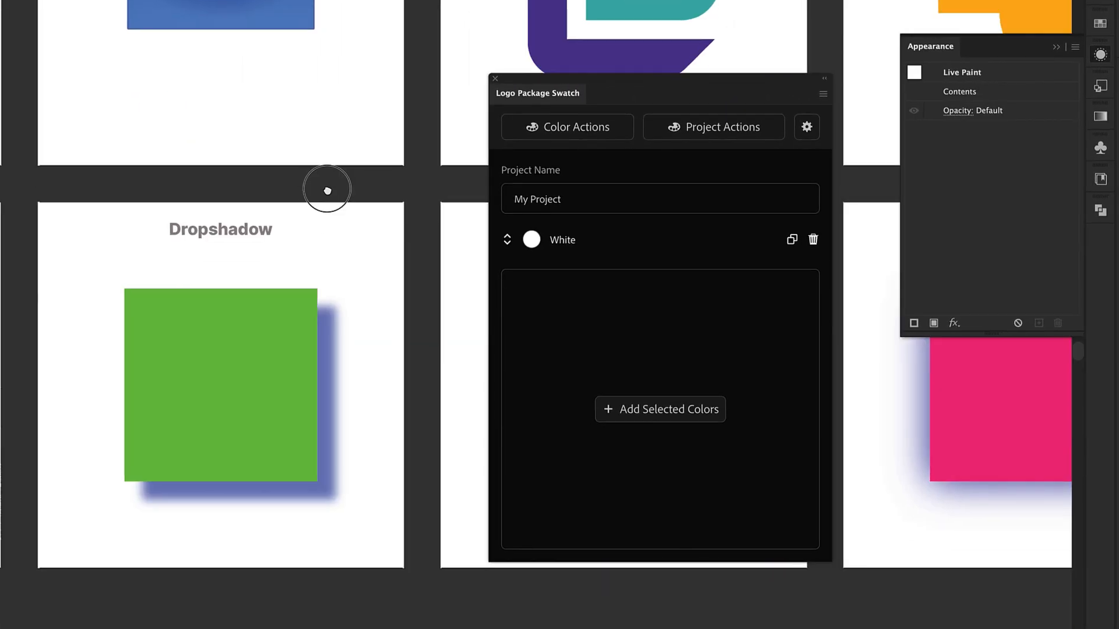
# - Remove White from the swatch project and add the color of the green square on the Dropshadow artboard
pyautogui.moveTo(327, 189); pyautogui.dragTo(350, 117)
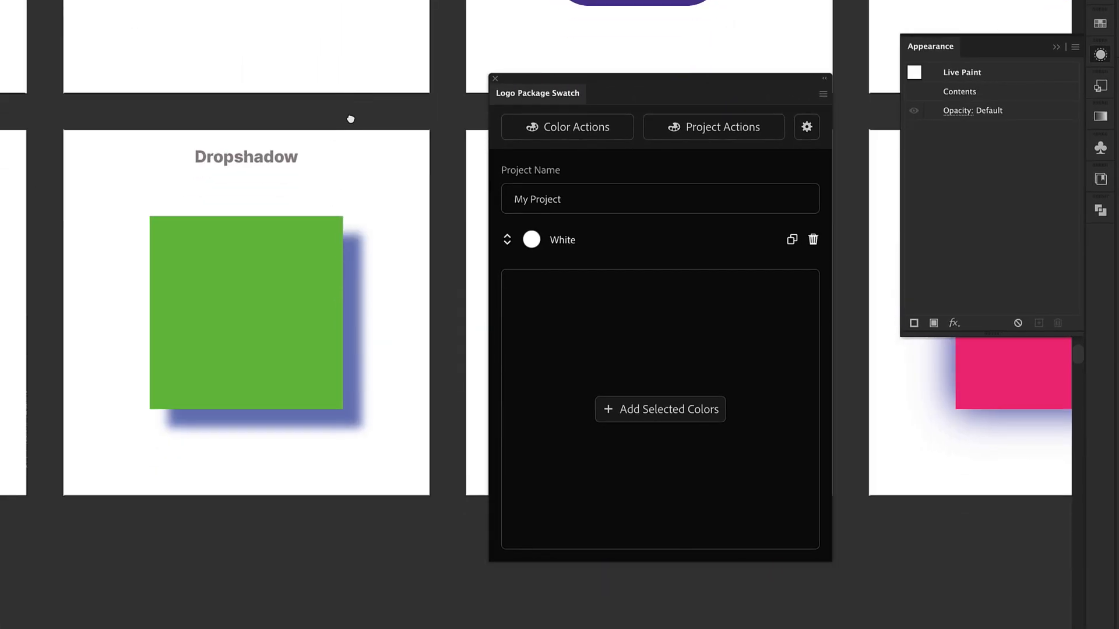
pyautogui.click(289, 312)
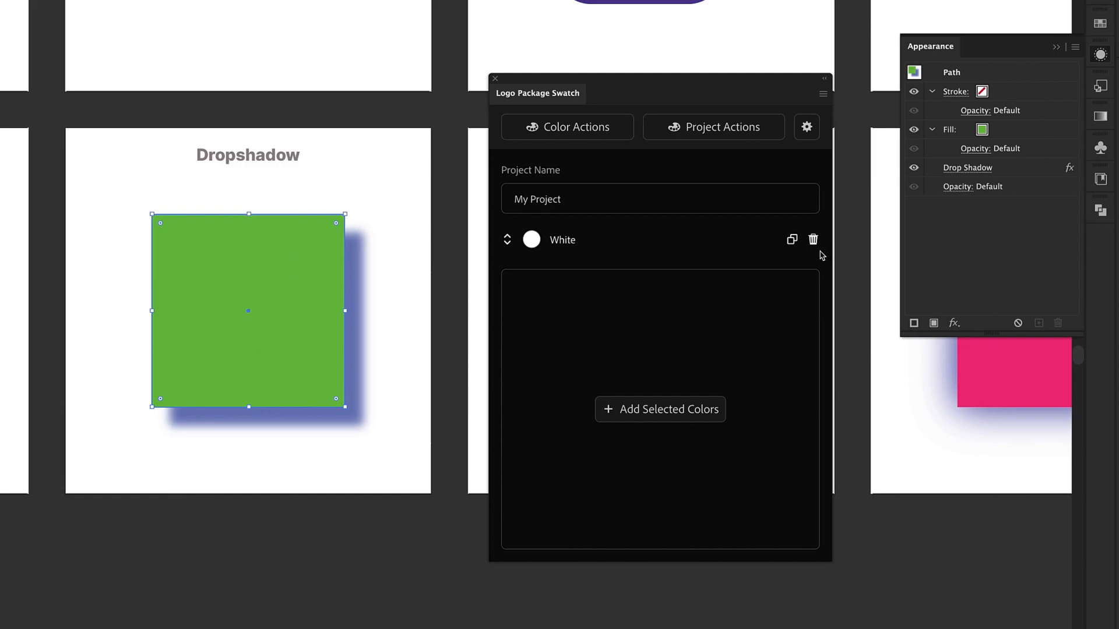
pyautogui.click(813, 240)
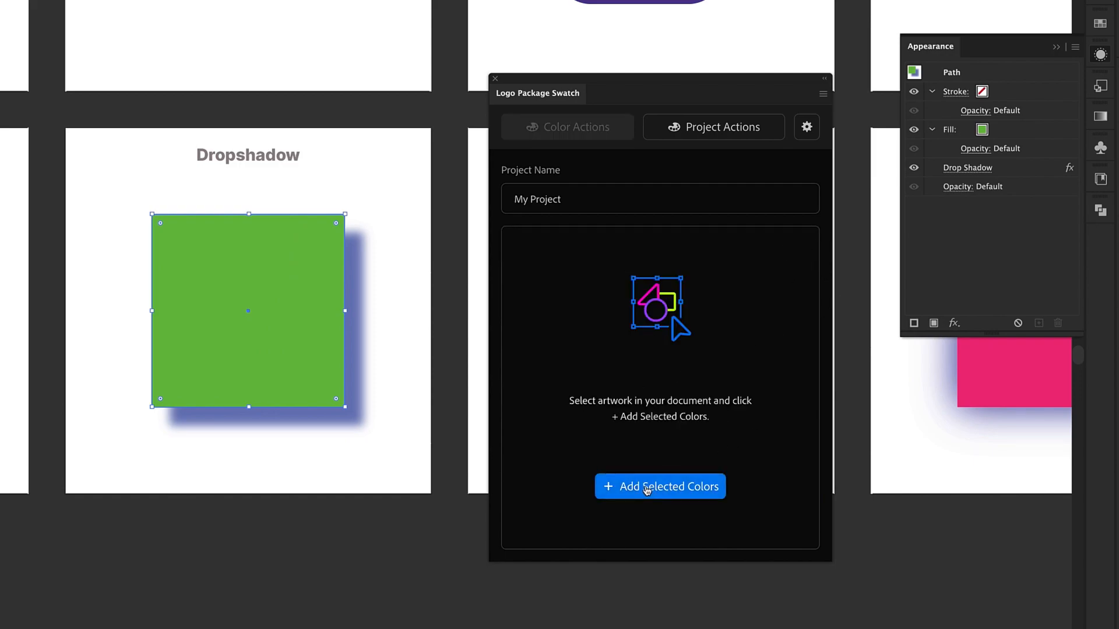
pyautogui.click(646, 487)
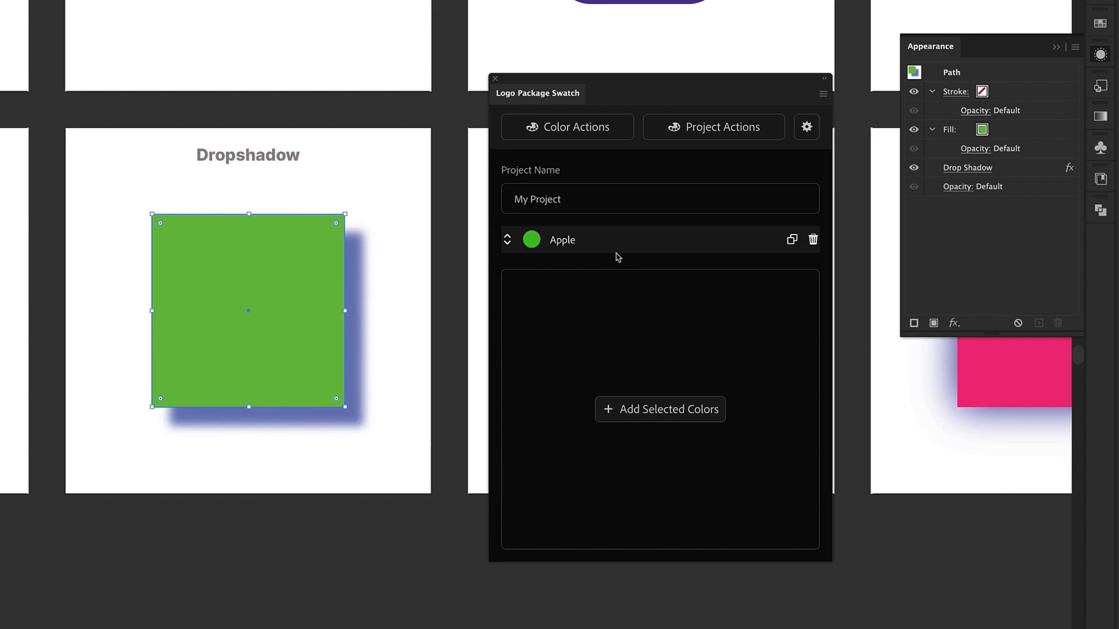
# - Add the fill colors of the Inner glow square and the pink Outer Glow square to the swatch project
pyautogui.moveTo(417, 291); pyautogui.dragTo(1, 289)
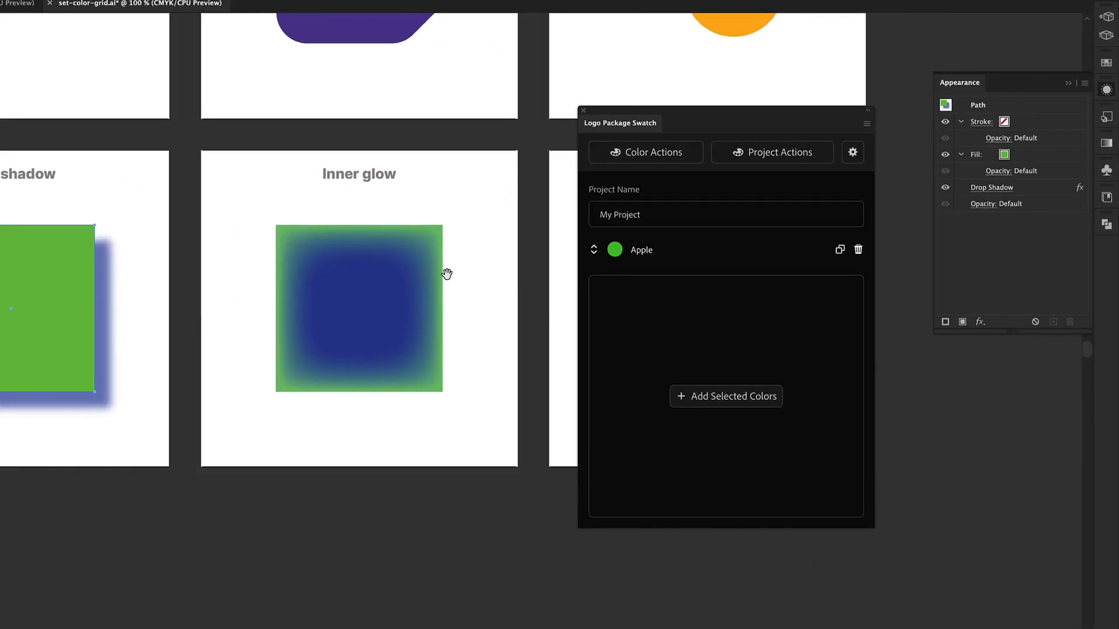
pyautogui.moveTo(392, 270); pyautogui.dragTo(234, 253)
pyautogui.click(161, 284)
pyautogui.click(151, 277)
pyautogui.click(720, 397)
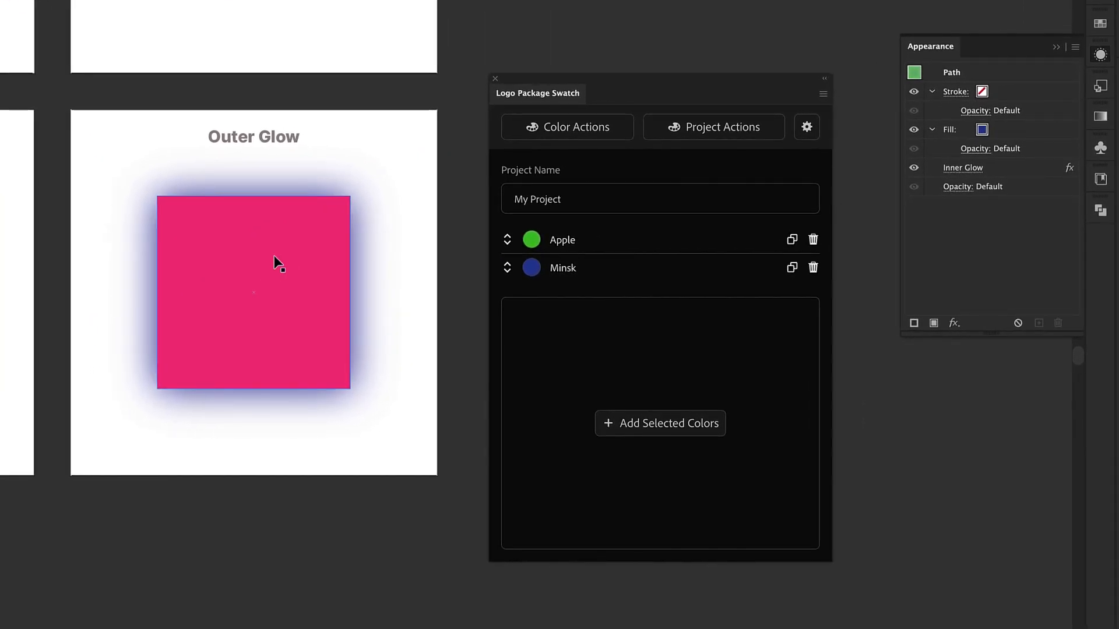
pyautogui.click(274, 257)
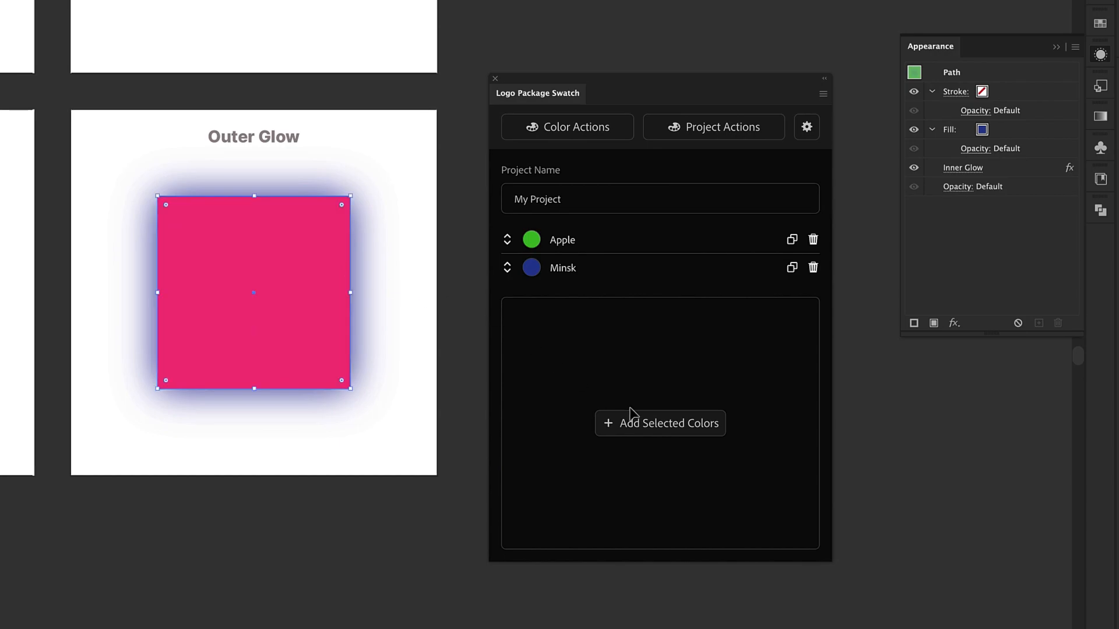
pyautogui.click(678, 423)
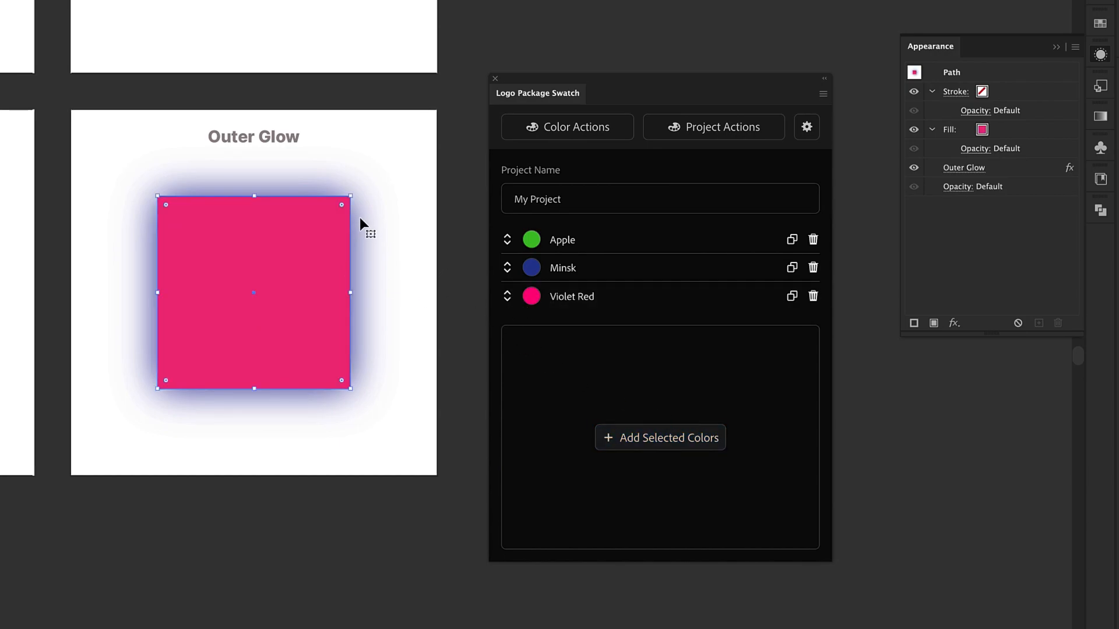